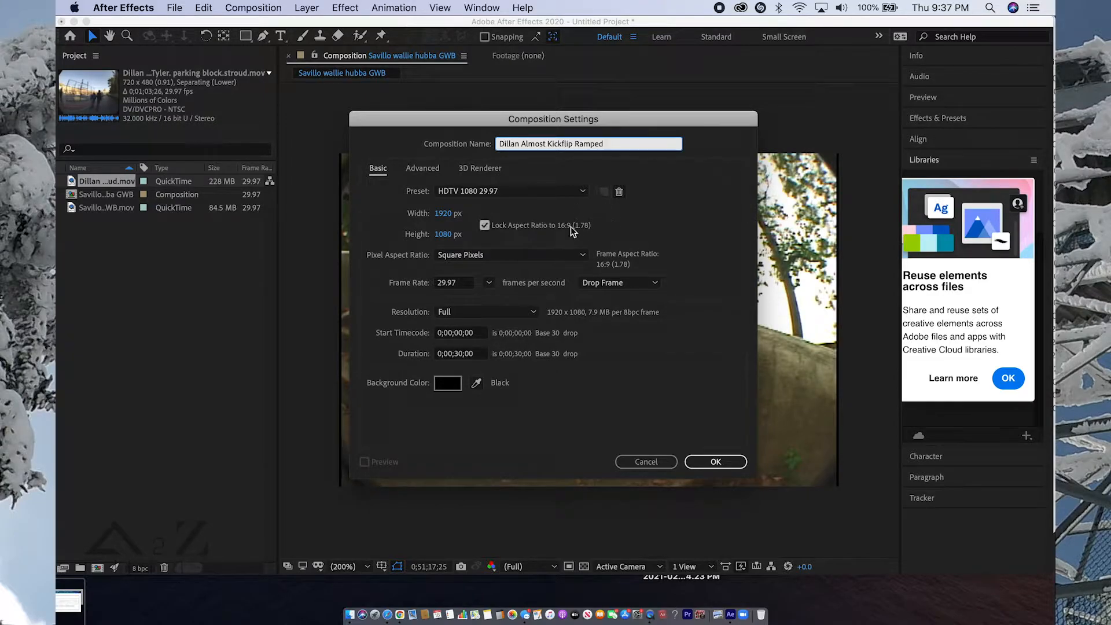
# Unlock the aspect ratio and create the composition with the NTSC DV preset and D1/DV NTSC (0.91) pixel aspect ratio.
pyautogui.click(485, 226)
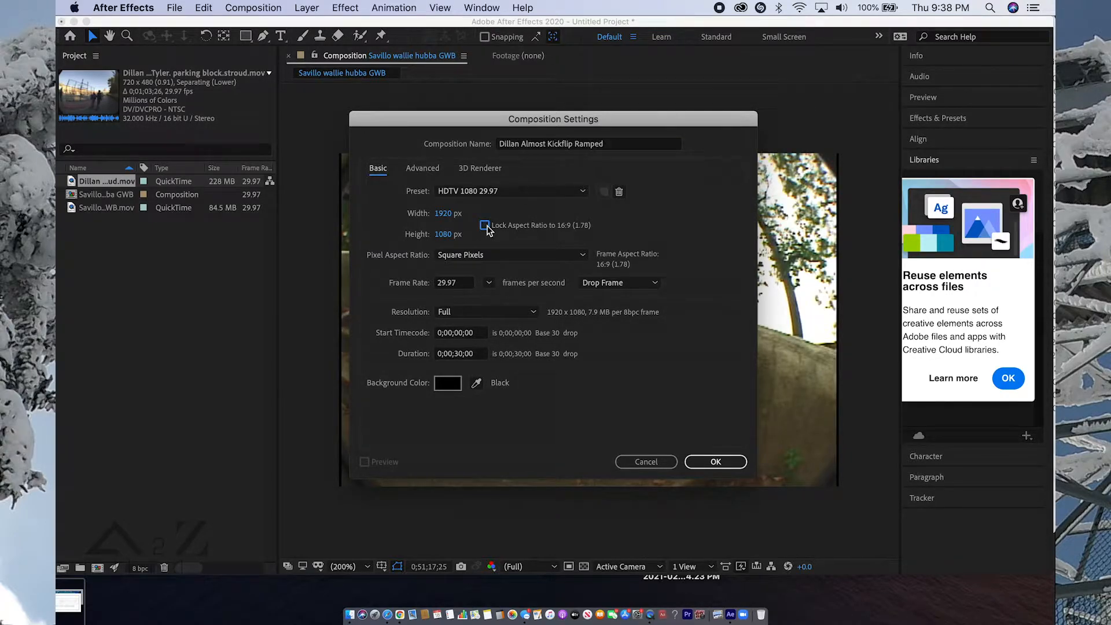
pyautogui.click(443, 214)
pyautogui.click(486, 192)
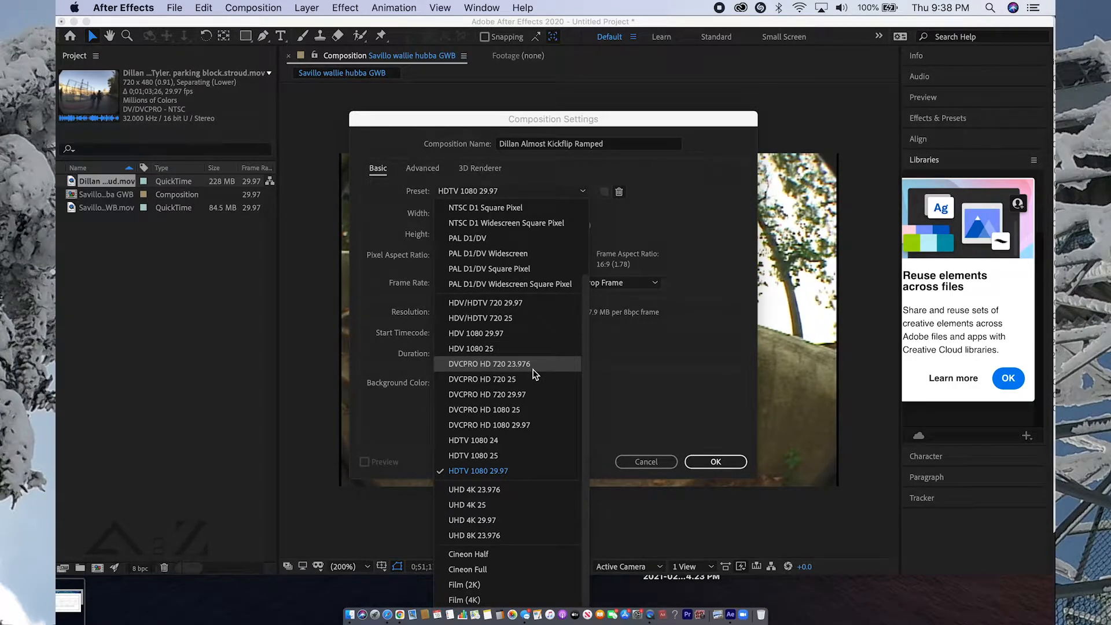
pyautogui.scroll(3, 532, 374)
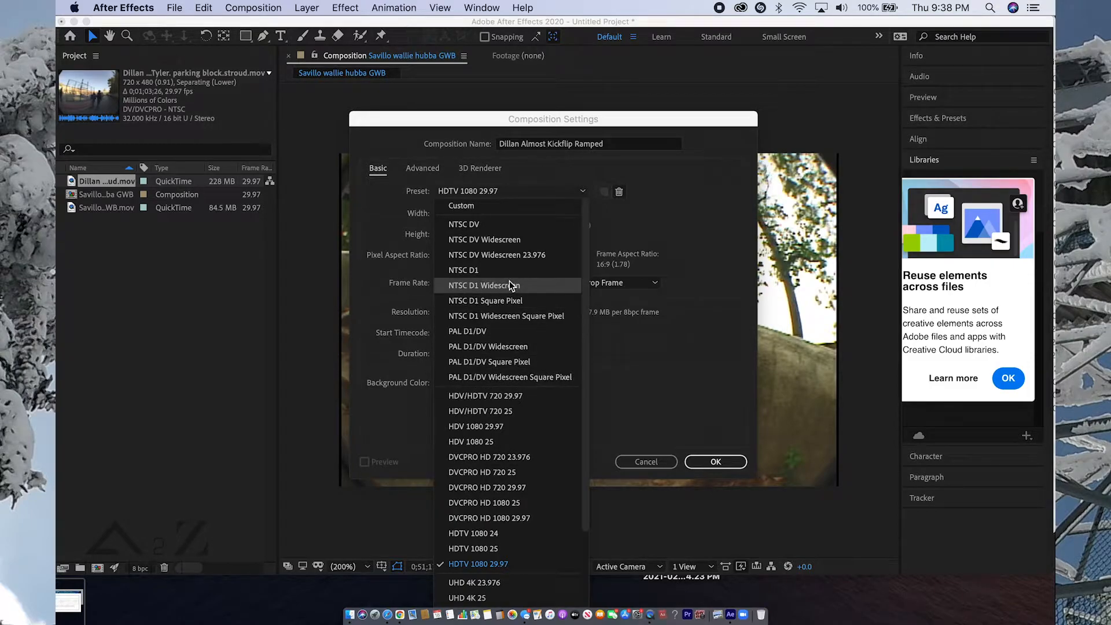
pyautogui.click(503, 220)
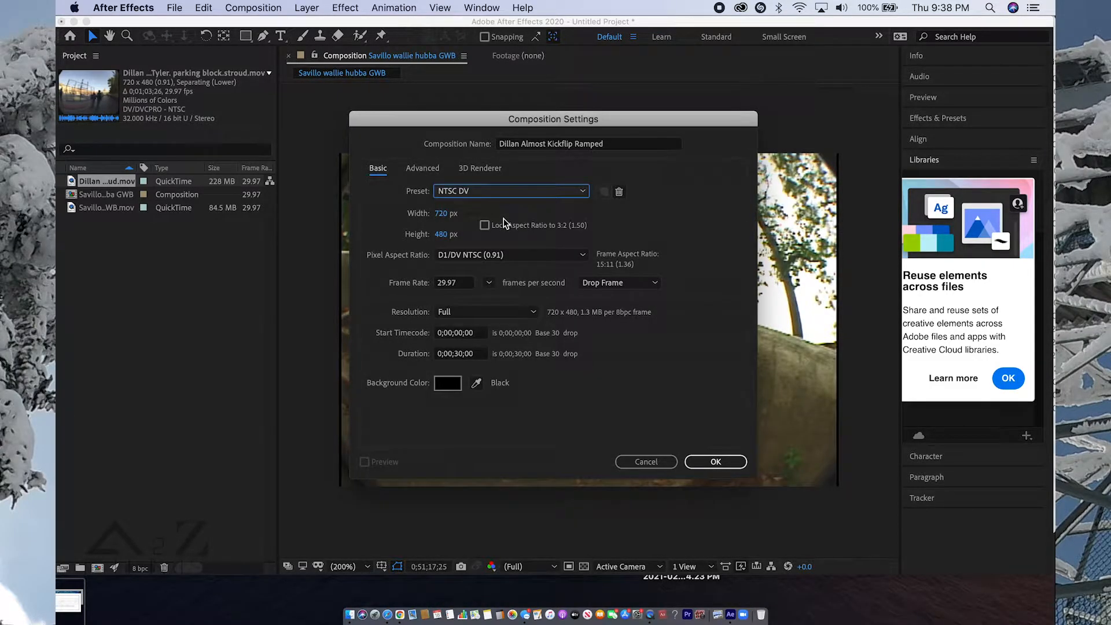
pyautogui.click(533, 255)
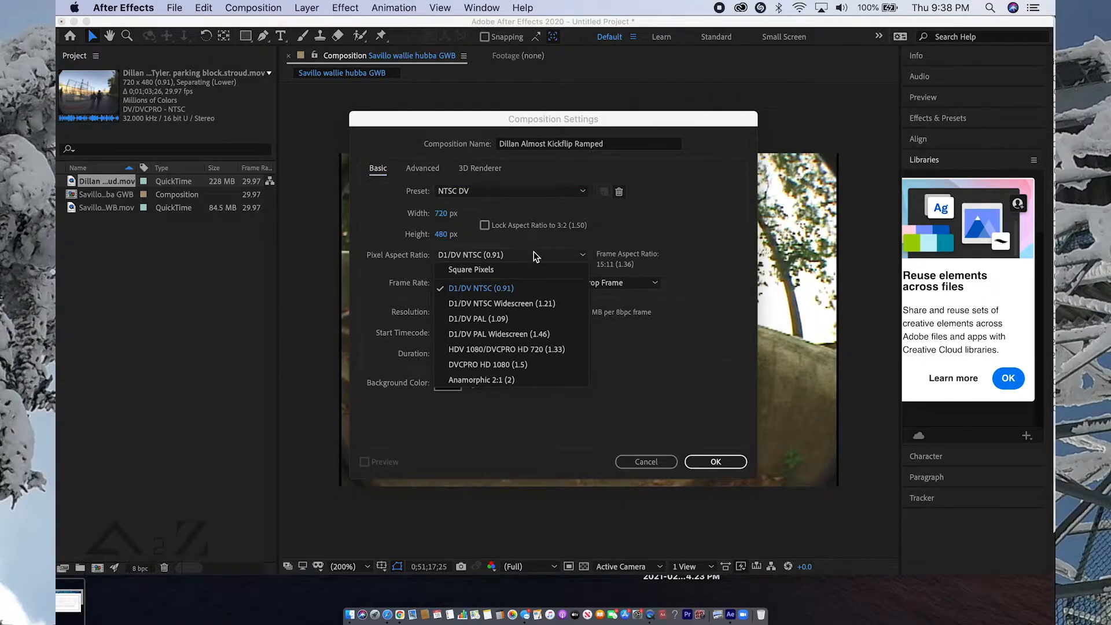
pyautogui.click(504, 291)
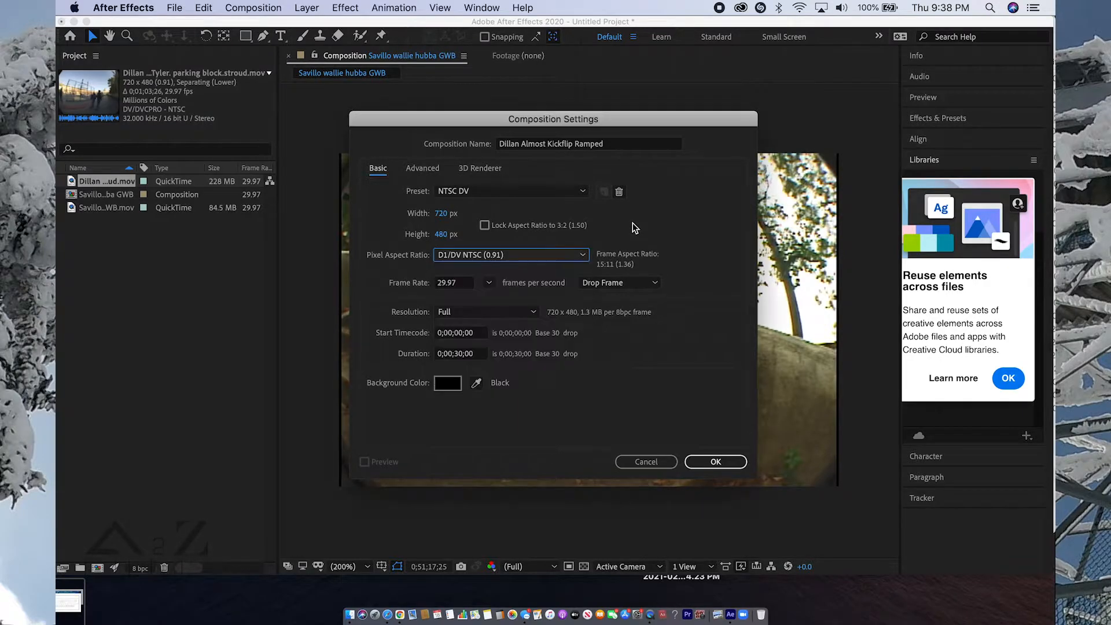
pyautogui.click(715, 462)
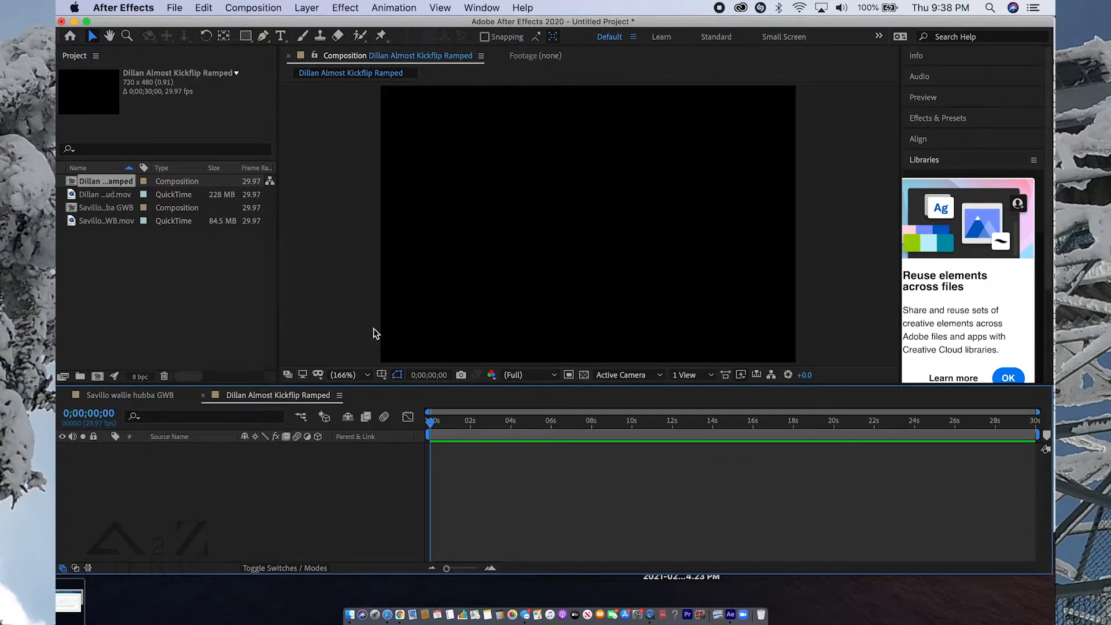
# Add the 228 MB parking block clip to the new composition's timeline and show the Graph Editor with the speed graph.
pyautogui.click(74, 198)
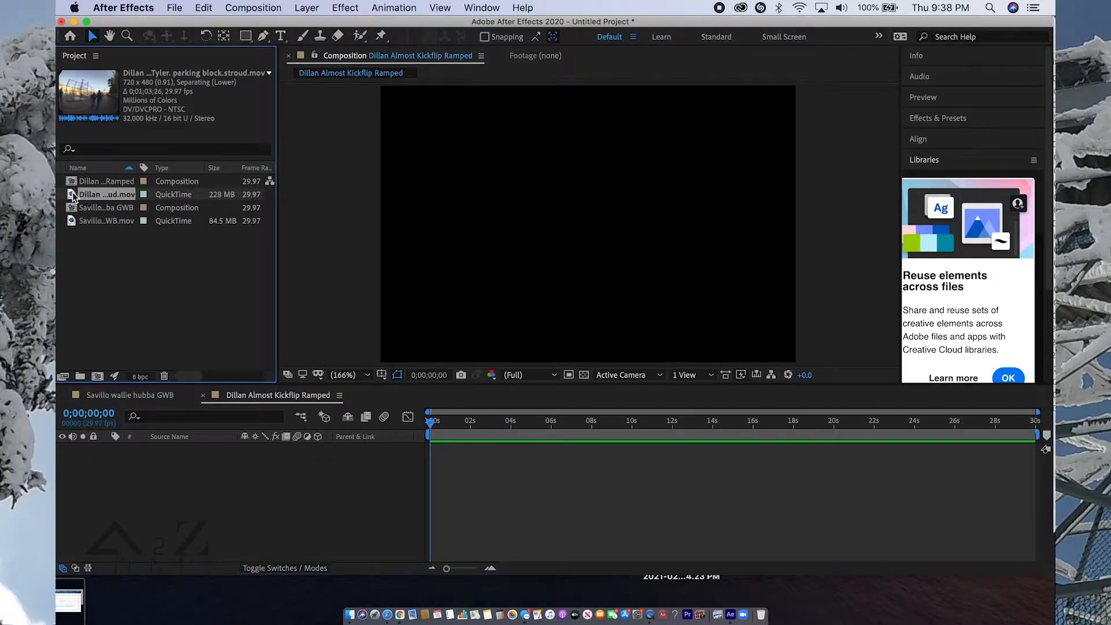
pyautogui.moveTo(73, 198); pyautogui.dragTo(148, 498)
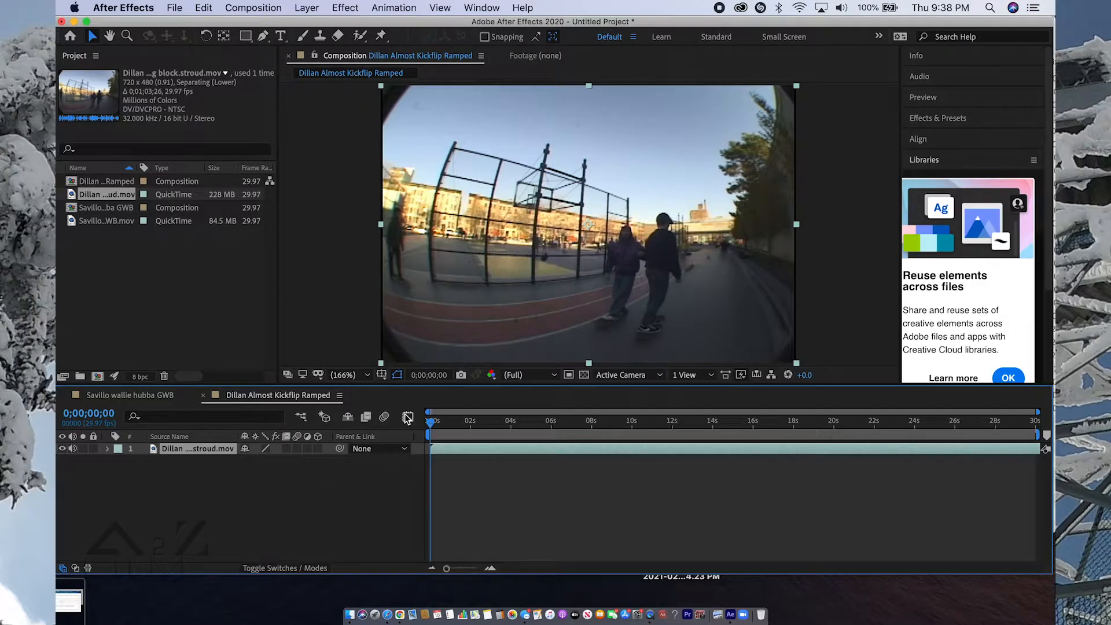
pyautogui.click(408, 418)
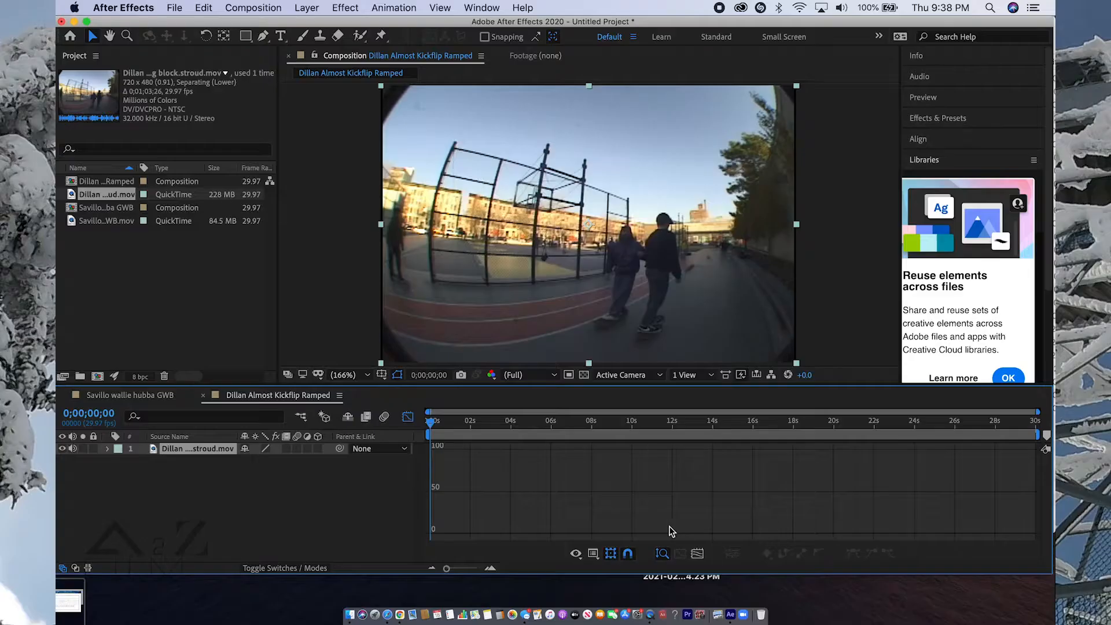
pyautogui.click(594, 554)
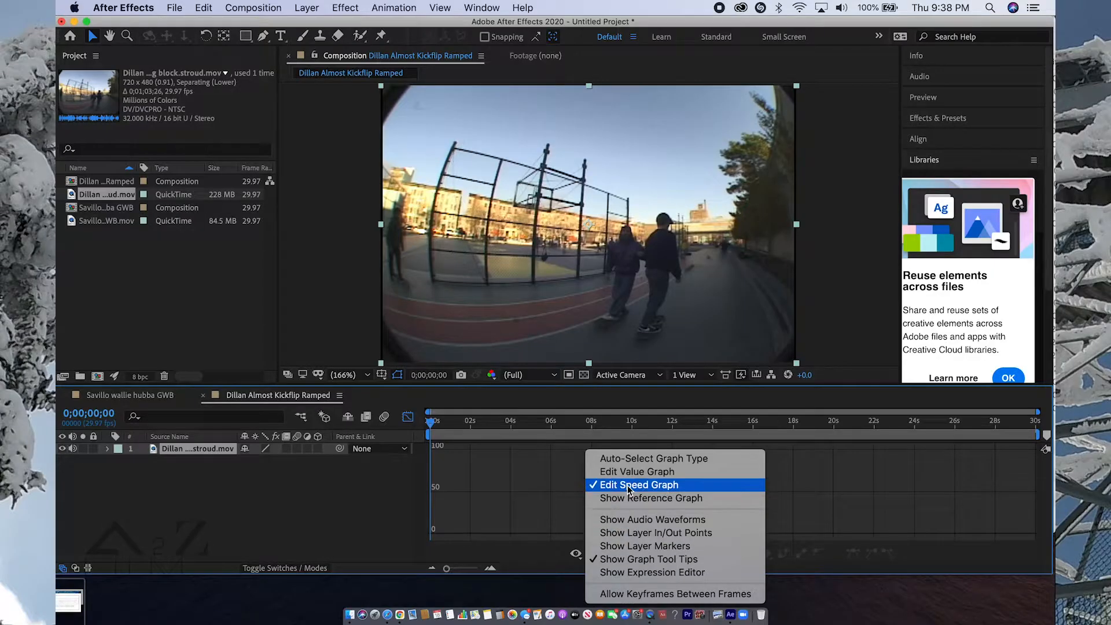
pyautogui.click(627, 485)
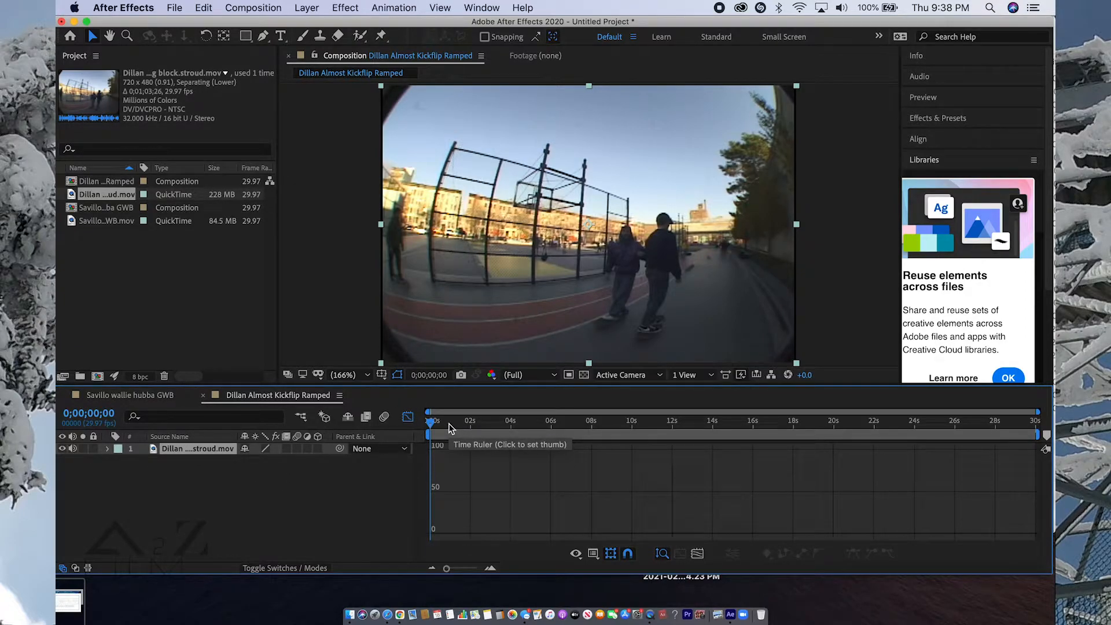
# Enable Time Remapping on the parking block clip layer.
pyautogui.click(301, 7)
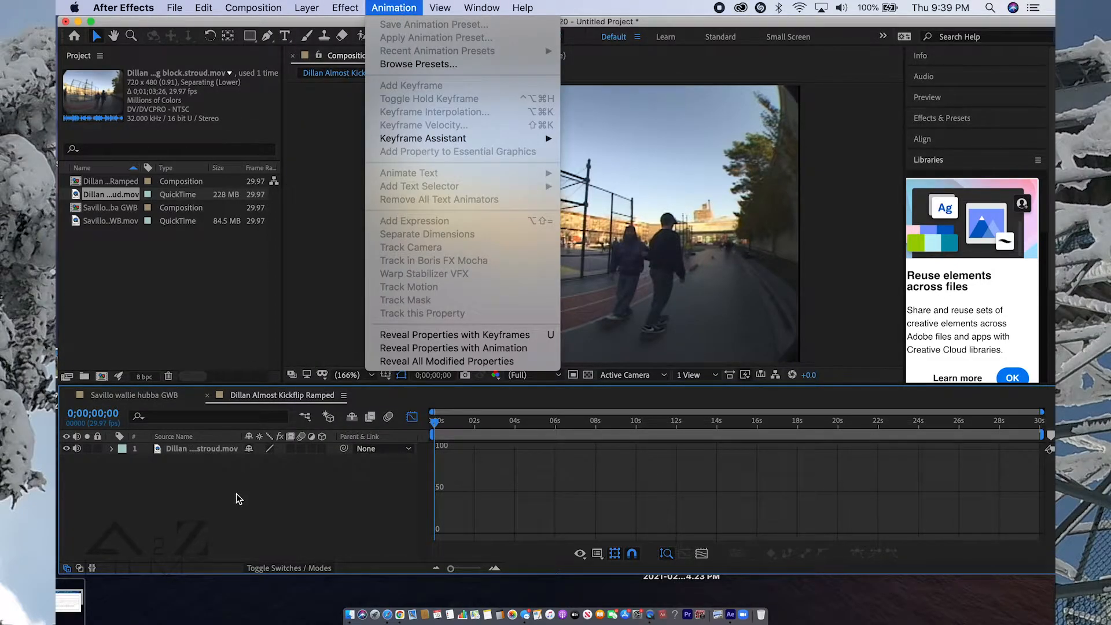
pyautogui.click(203, 471)
pyautogui.click(162, 450)
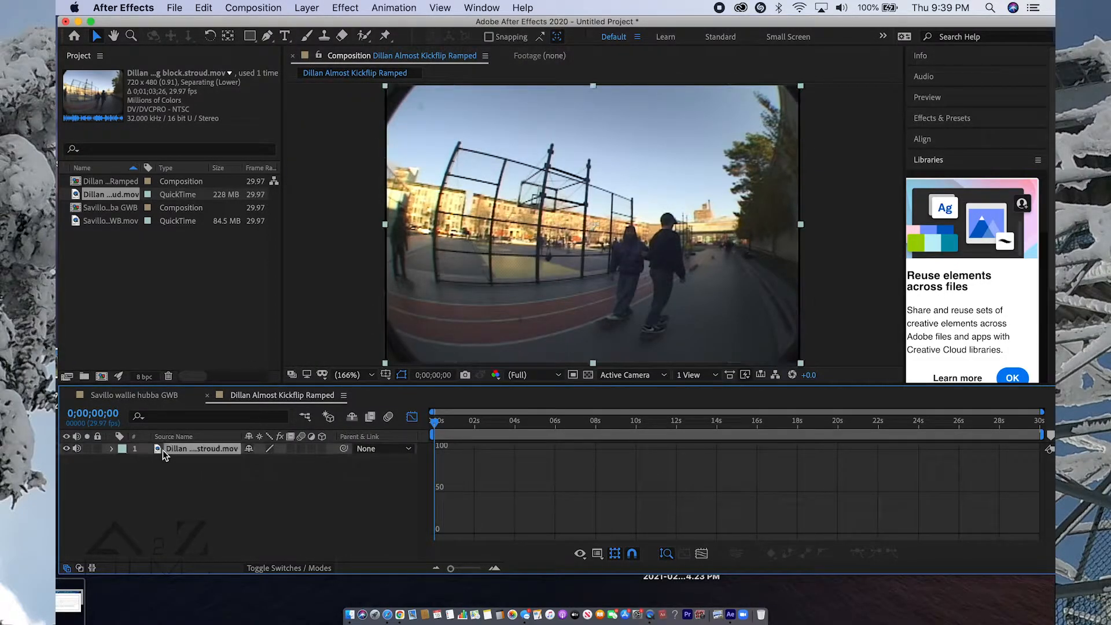
pyautogui.click(305, 7)
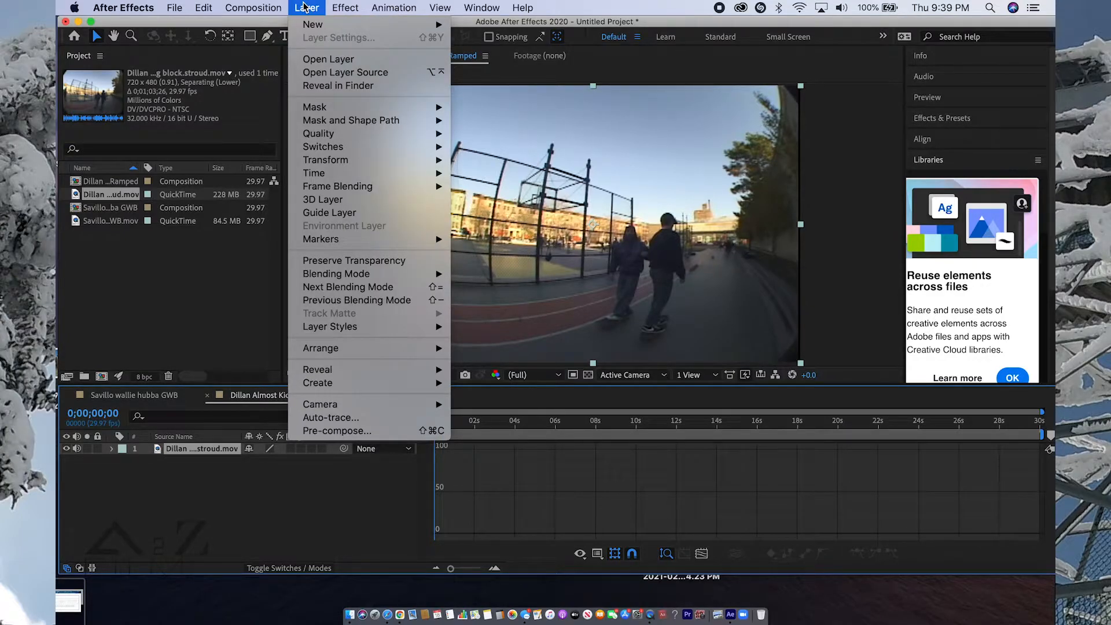
pyautogui.moveTo(371, 173)
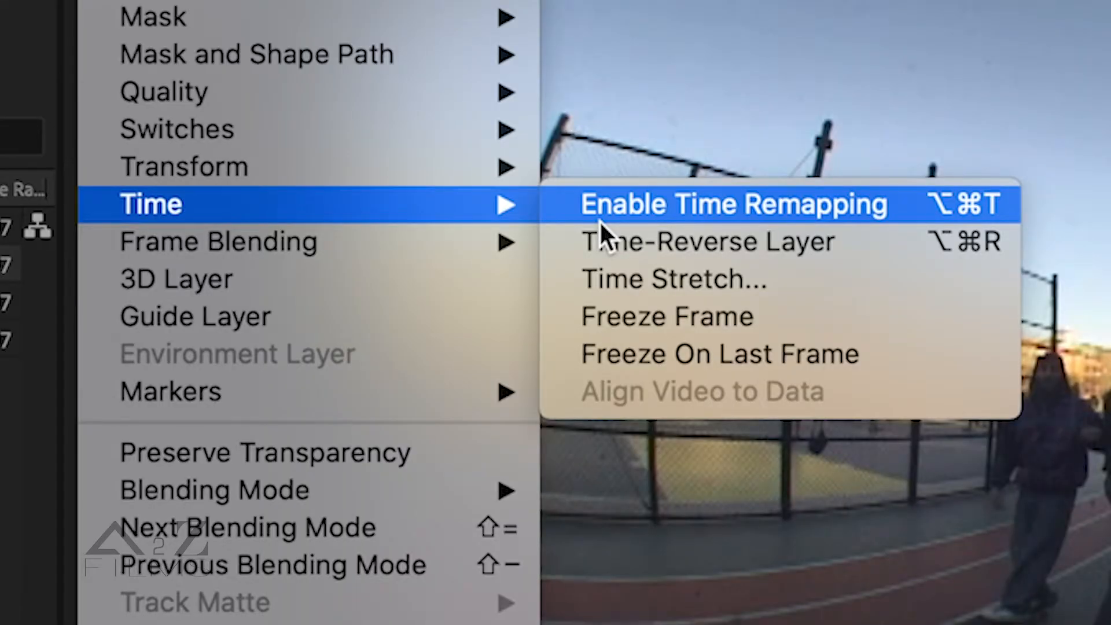
pyautogui.click(600, 220)
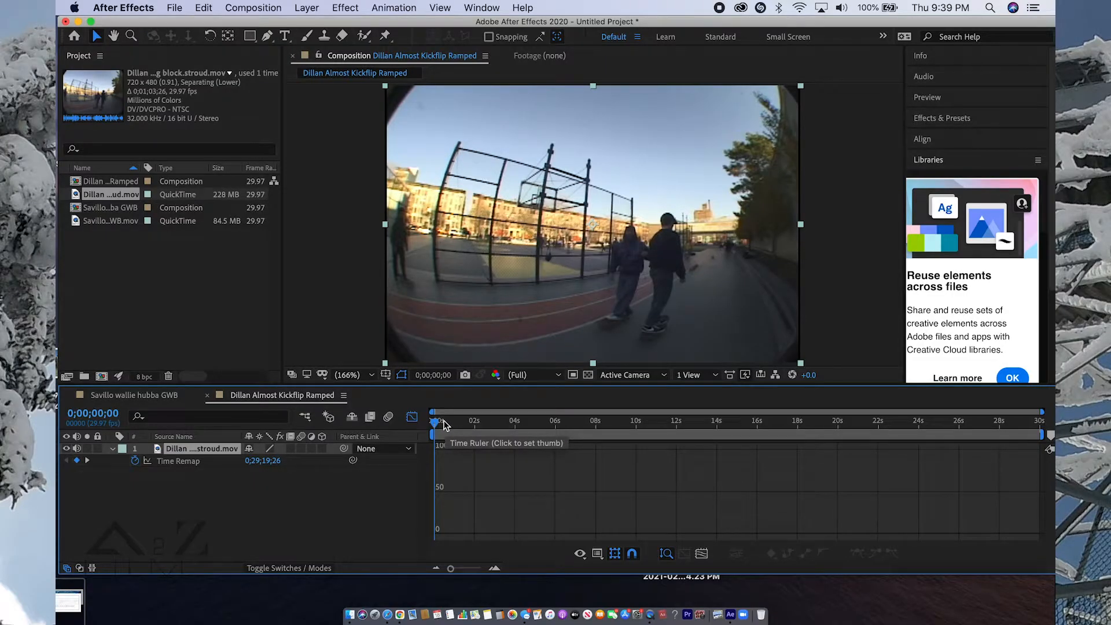
# Start the work area at about 8 s and add Time Remap keyframes at 0;00;09;19 and 0;00;11;02.
pyautogui.moveTo(443, 420); pyautogui.dragTo(1047, 421)
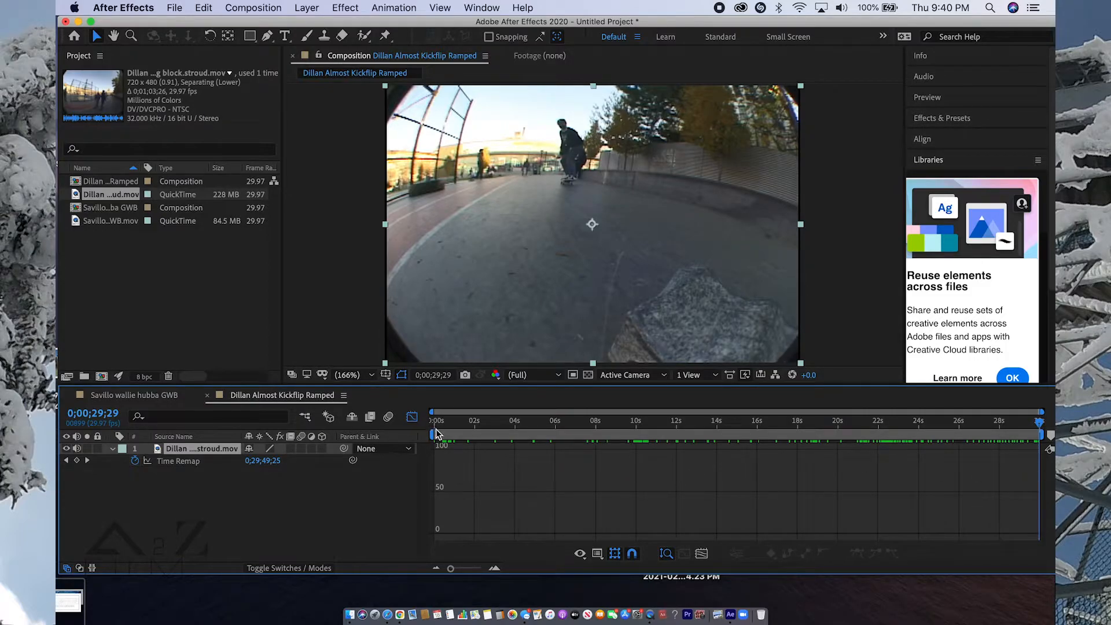
pyautogui.moveTo(434, 434); pyautogui.dragTo(609, 434)
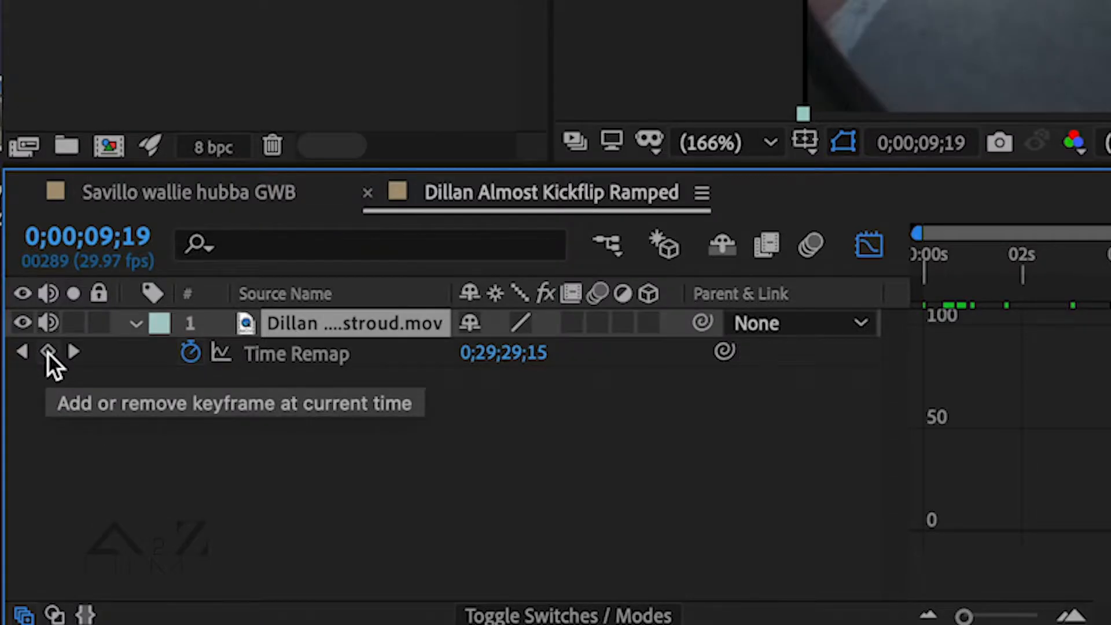
pyautogui.click(47, 352)
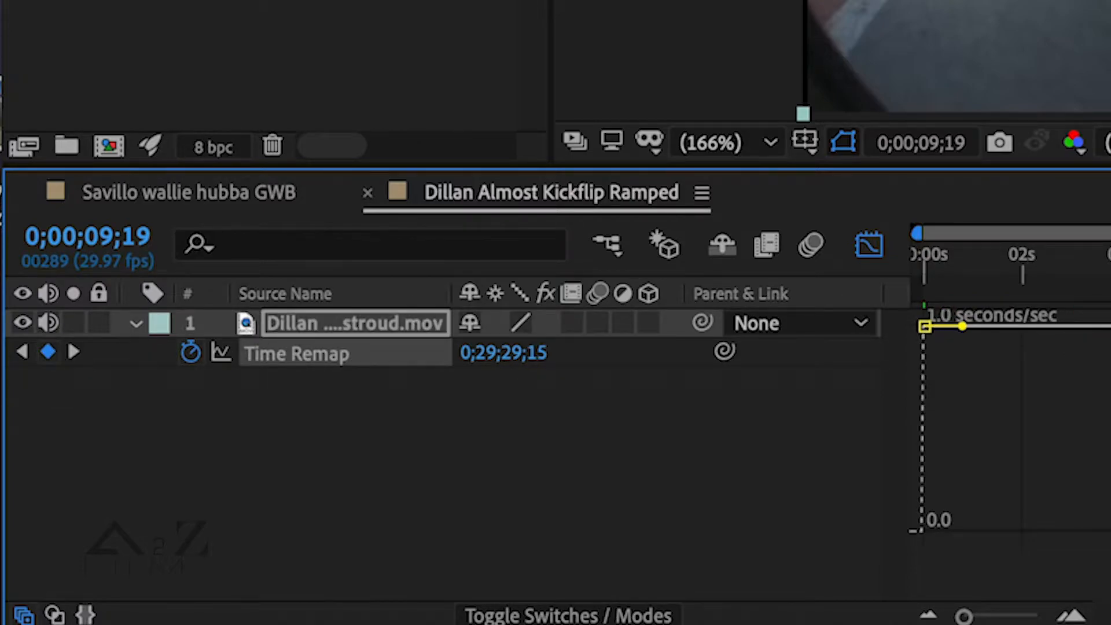
pyautogui.moveTo(634, 426); pyautogui.dragTo(661, 431)
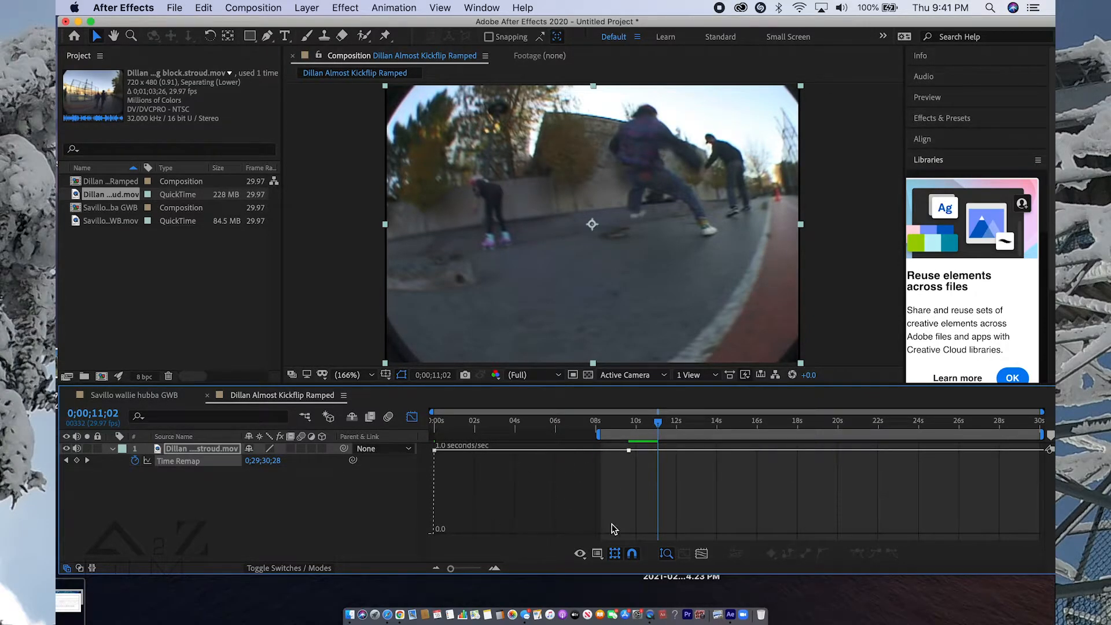
pyautogui.click(77, 460)
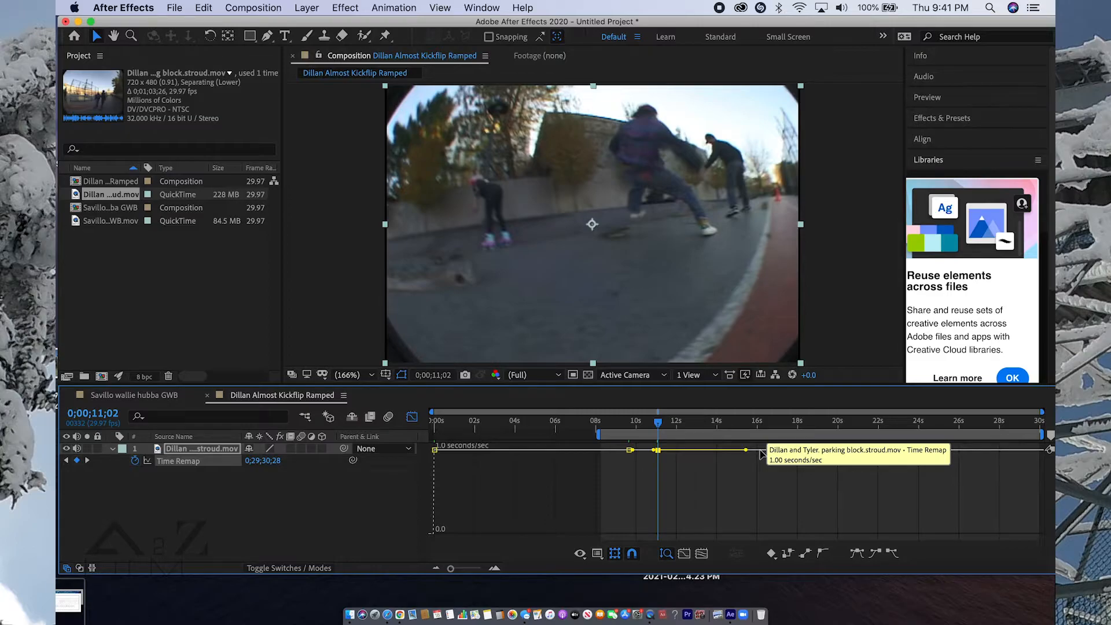
# Move the 0;00;11;02 Time Remap keyframe to about 13 s and curve the speed graph between the two keyframes into a smooth dip.
pyautogui.moveTo(761, 455); pyautogui.dragTo(793, 455)
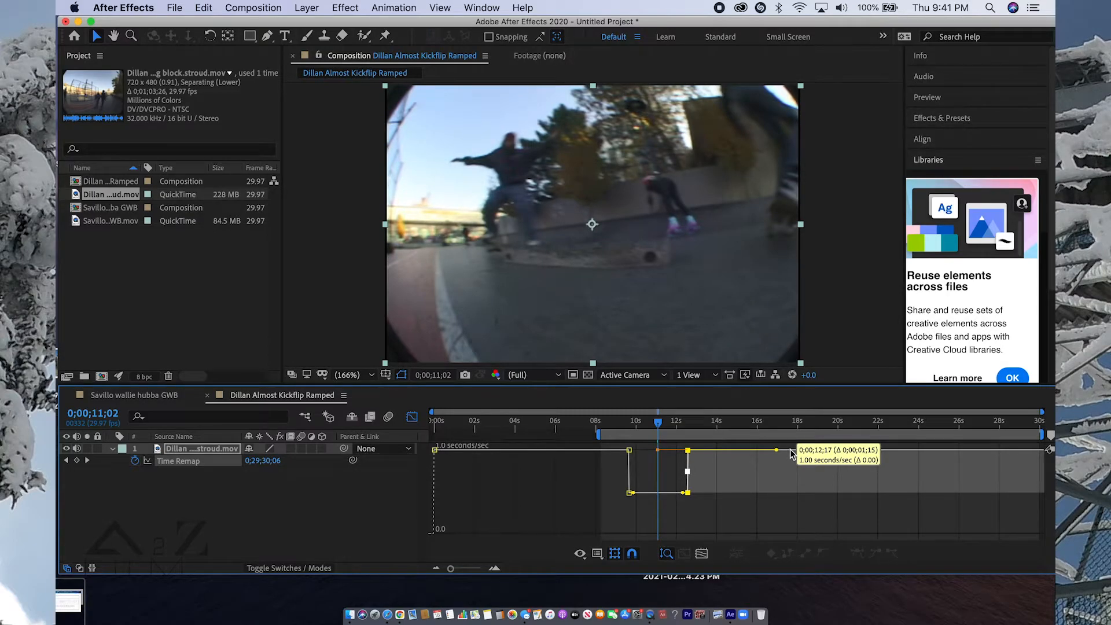
pyautogui.moveTo(792, 454); pyautogui.dragTo(798, 454)
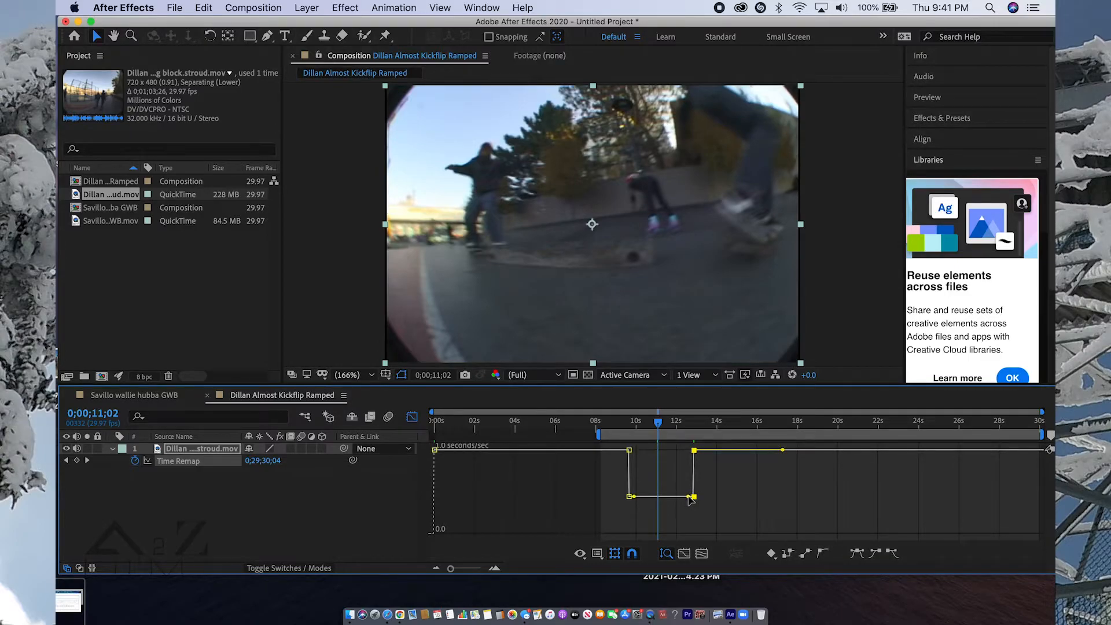
pyautogui.moveTo(689, 497); pyautogui.dragTo(693, 454)
pyautogui.moveTo(633, 499); pyautogui.dragTo(637, 451)
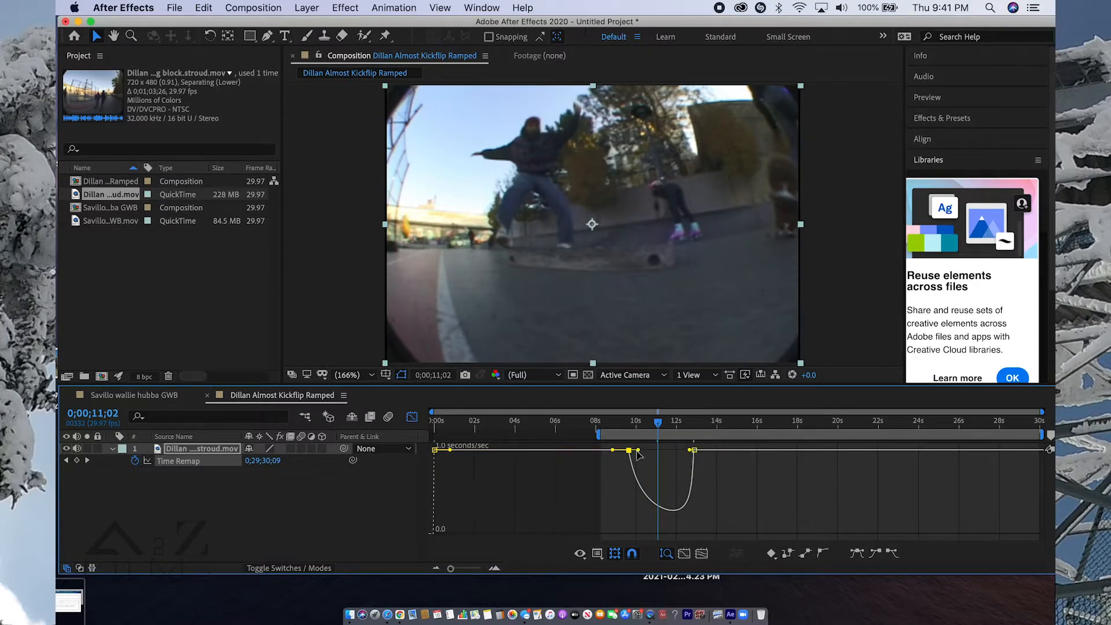
# Extend the work area start back to about 7 s and preview the slowed section from 0;00;07;09.
pyautogui.click(581, 422)
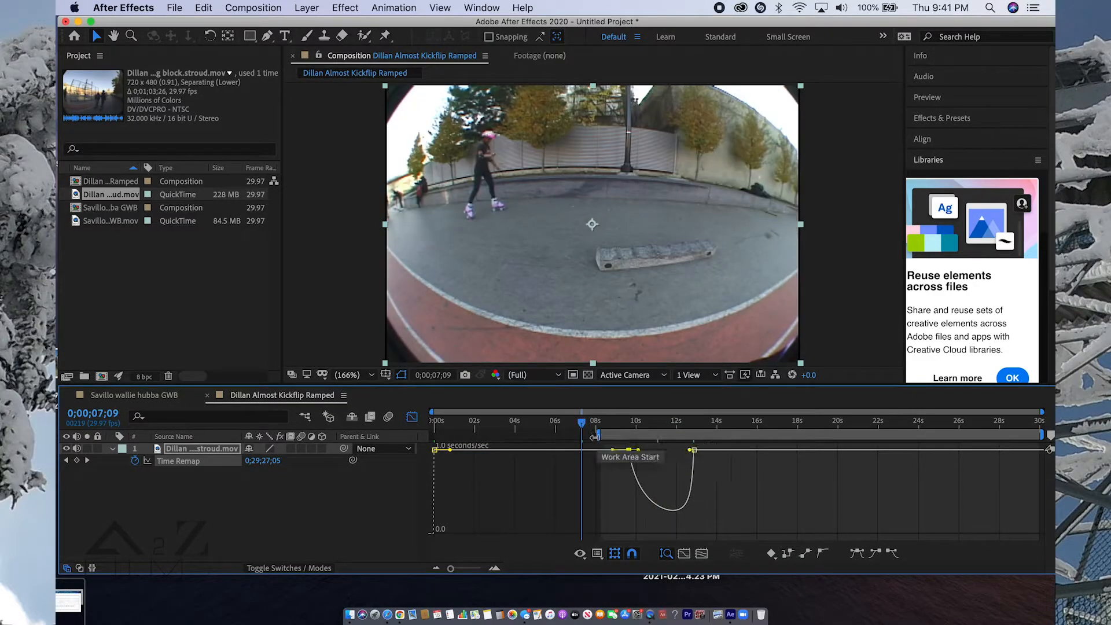
pyautogui.moveTo(597, 435); pyautogui.dragTo(576, 435)
pyautogui.press('space')
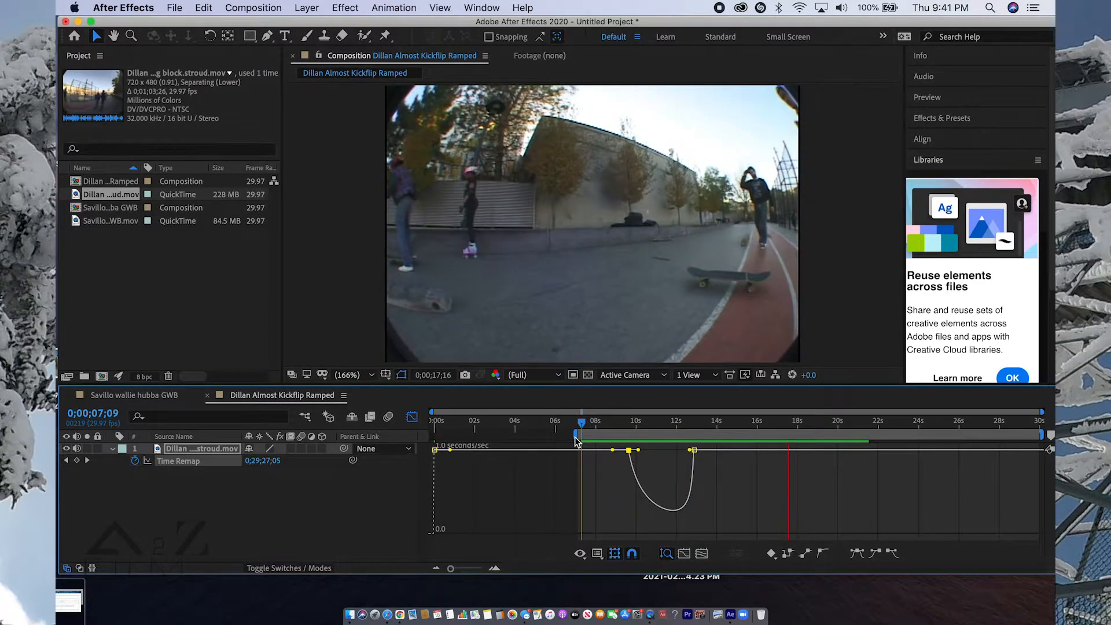
pyautogui.press('space')
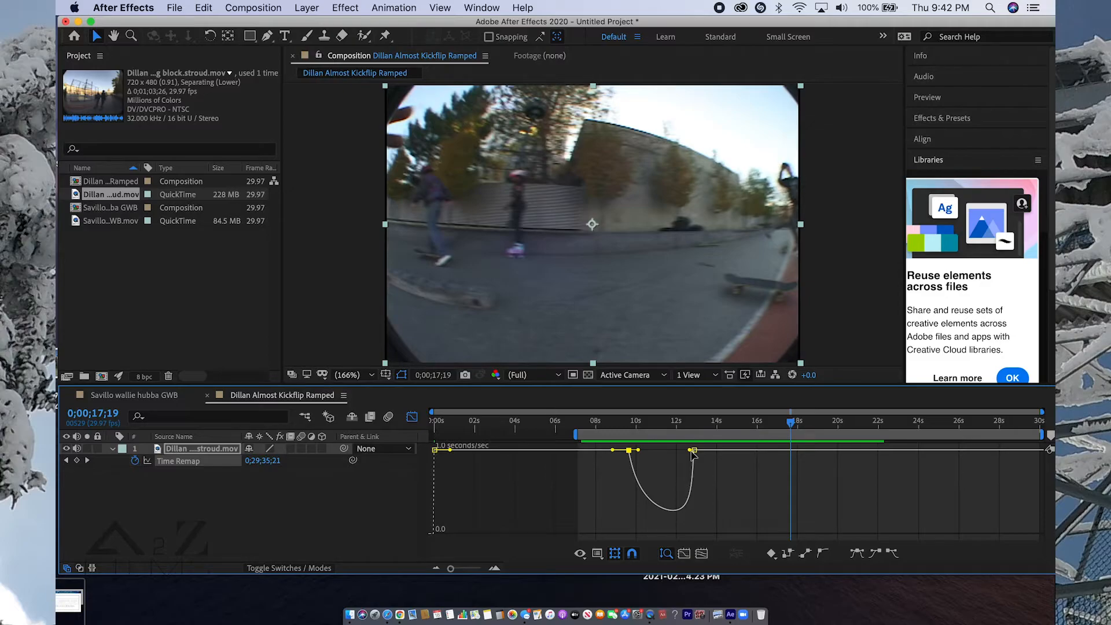
# Even out the speed dip, giving the second keyframe's incoming handle about 19% influence, and preview the ramp from 0;00;07;09.
pyautogui.moveTo(691, 454)
pyautogui.mouseDown()
pyautogui.moveTo(746, 455)
pyautogui.moveTo(686, 451)
pyautogui.mouseUp()
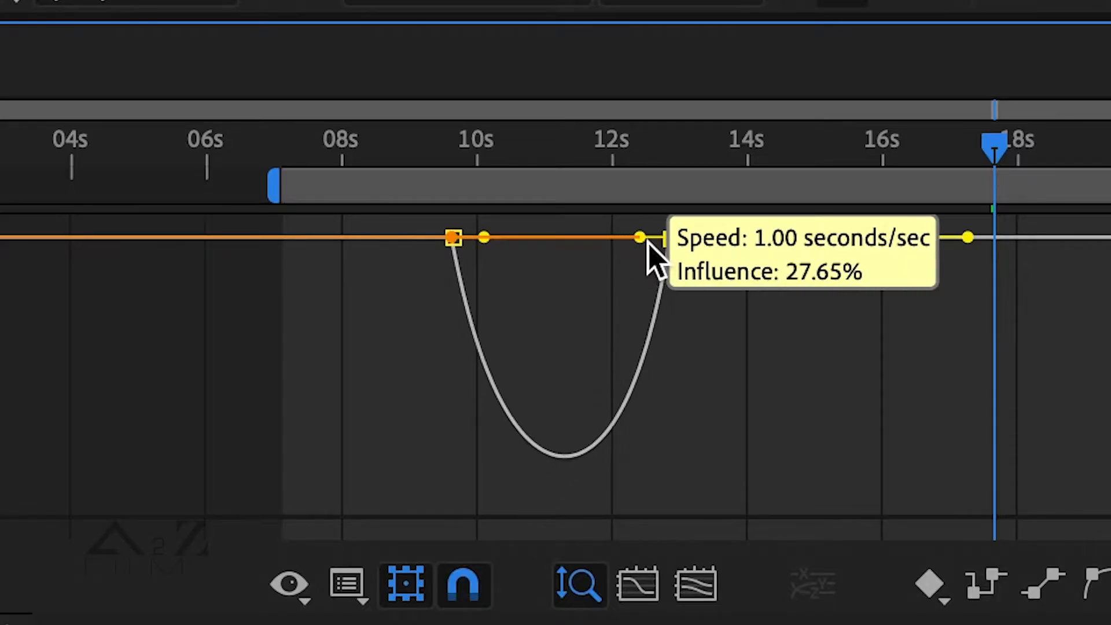
pyautogui.moveTo(648, 243)
pyautogui.mouseDown()
pyautogui.moveTo(662, 241)
pyautogui.moveTo(606, 244)
pyautogui.moveTo(660, 247)
pyautogui.mouseUp()
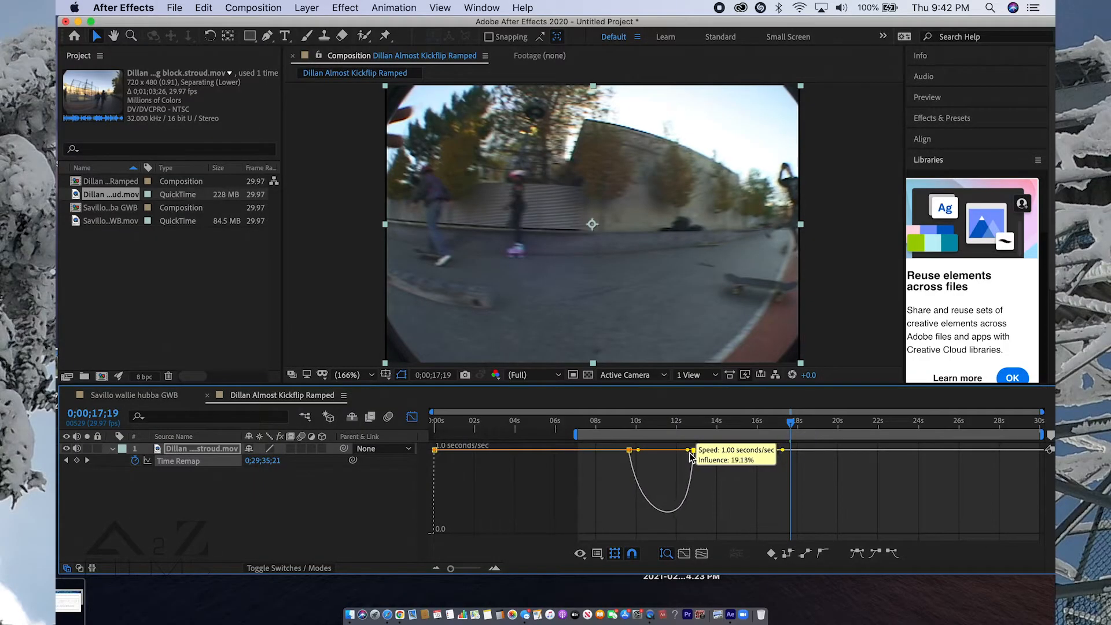
pyautogui.moveTo(690, 454); pyautogui.dragTo(638, 455)
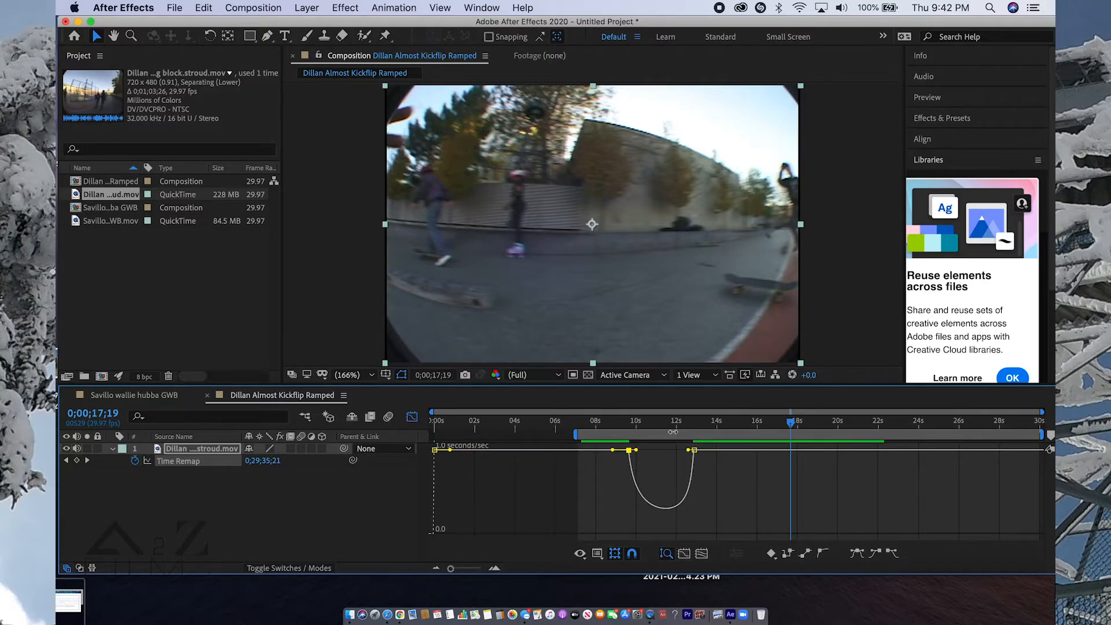
pyautogui.click(582, 421)
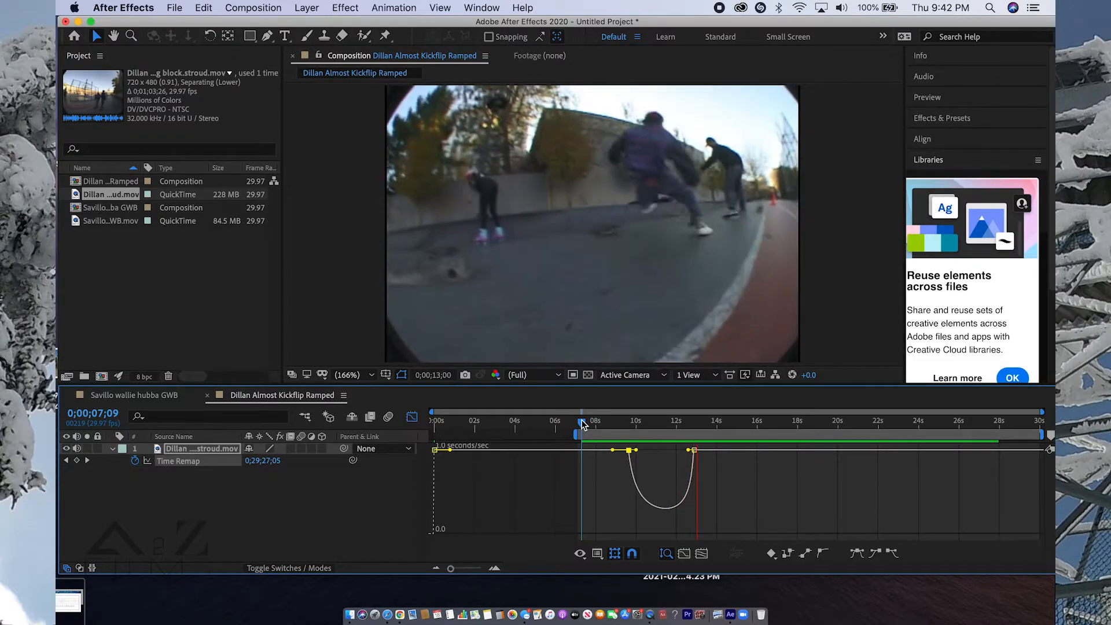
pyautogui.press('space')
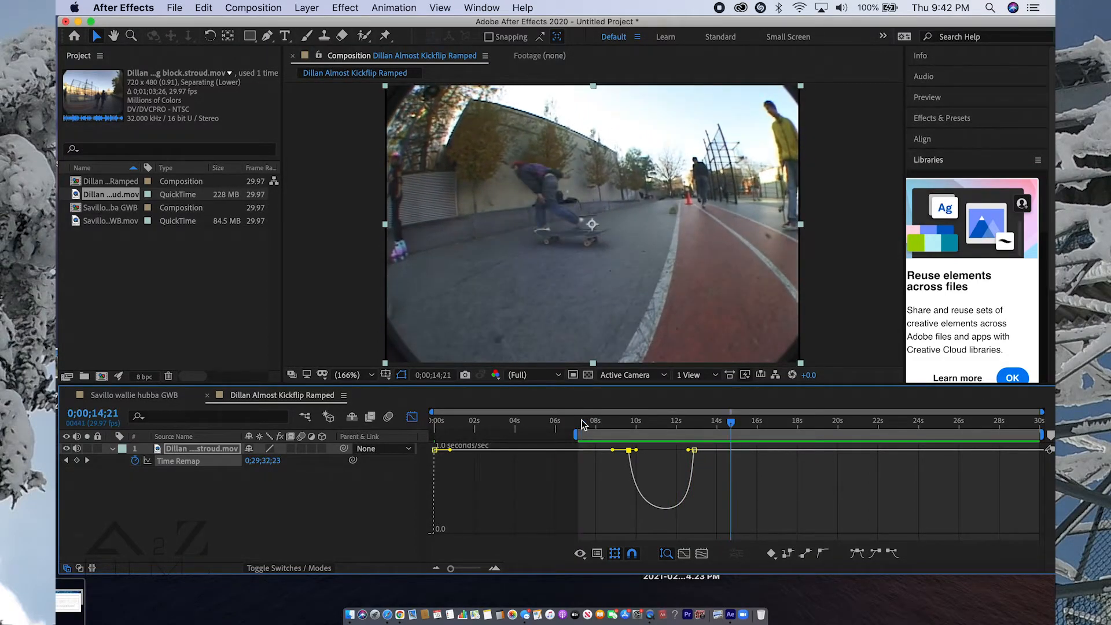
# Add the speed-ramped composition to the render queue.
pyautogui.click(240, 11)
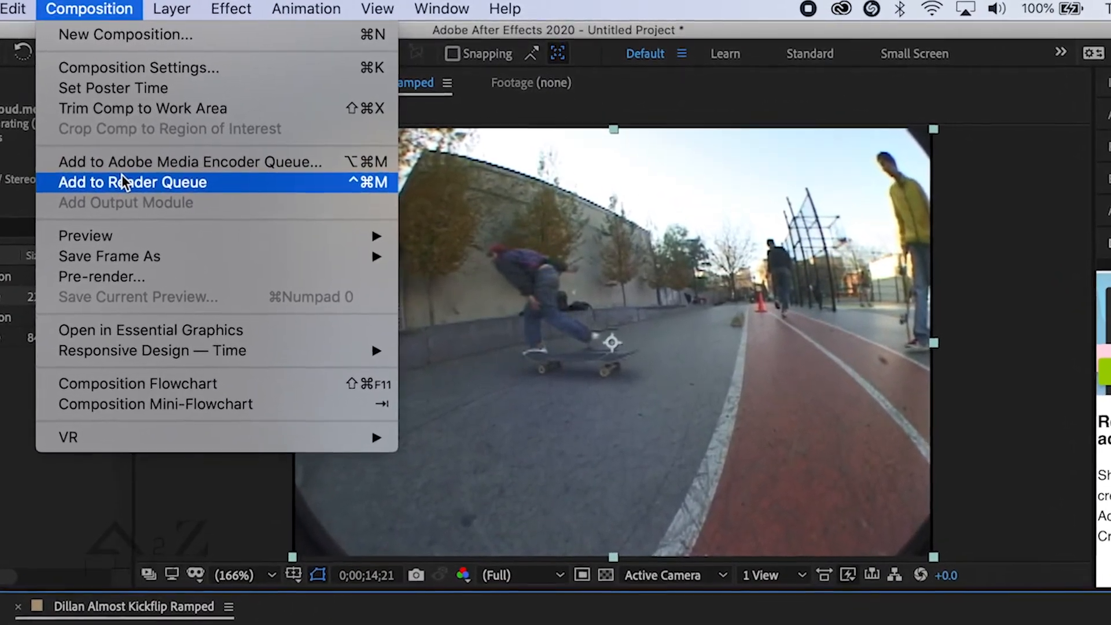
pyautogui.click(134, 178)
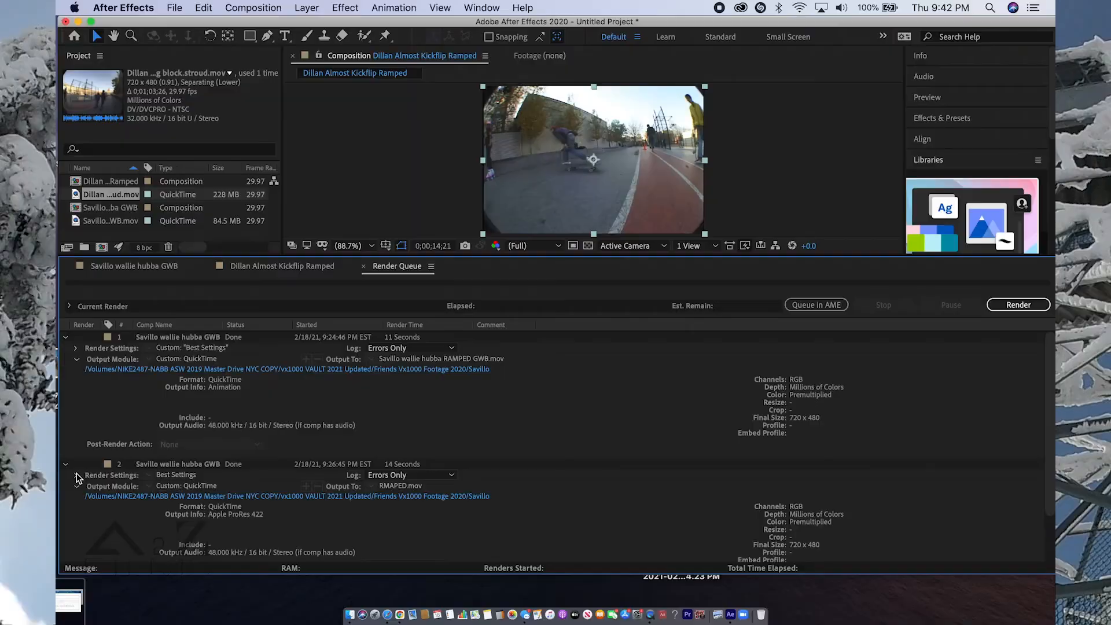
# Remove the two finished wallie hubba renders from the render queue, leaving only the queued kickflip composition.
pyautogui.click(77, 359)
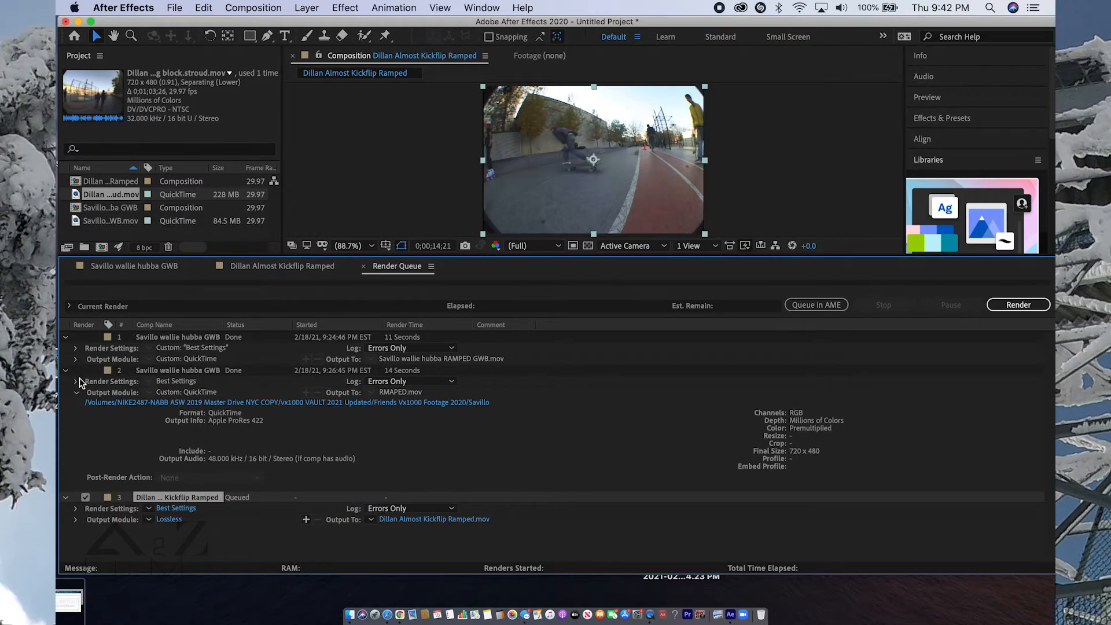
pyautogui.click(66, 370)
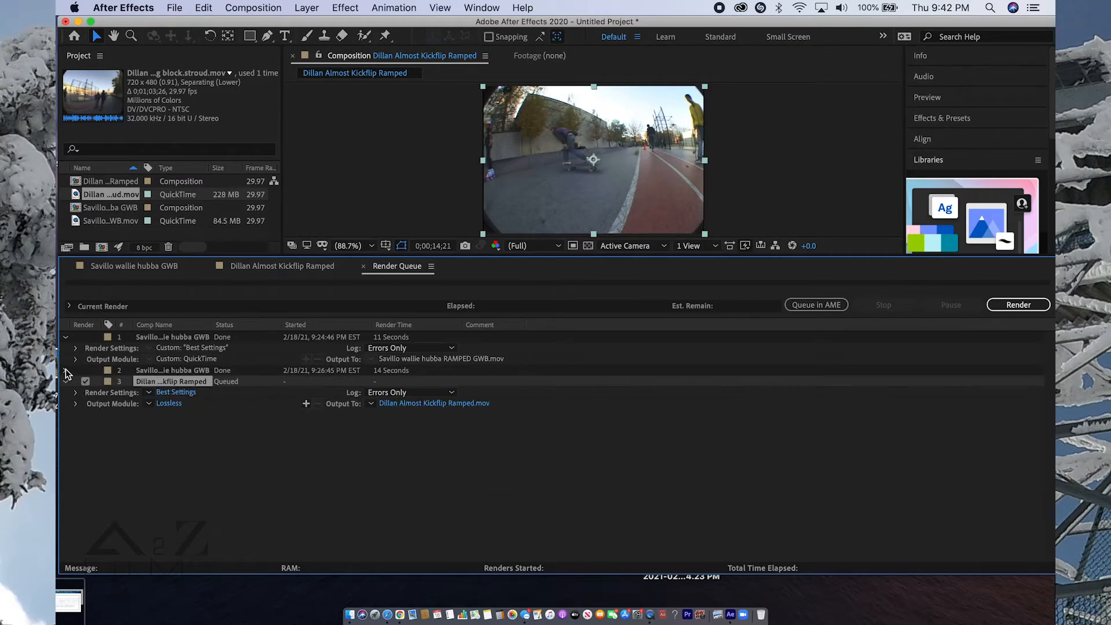
pyautogui.click(153, 339)
pyautogui.press('Delete')
pyautogui.click(143, 335)
pyautogui.press('Delete')
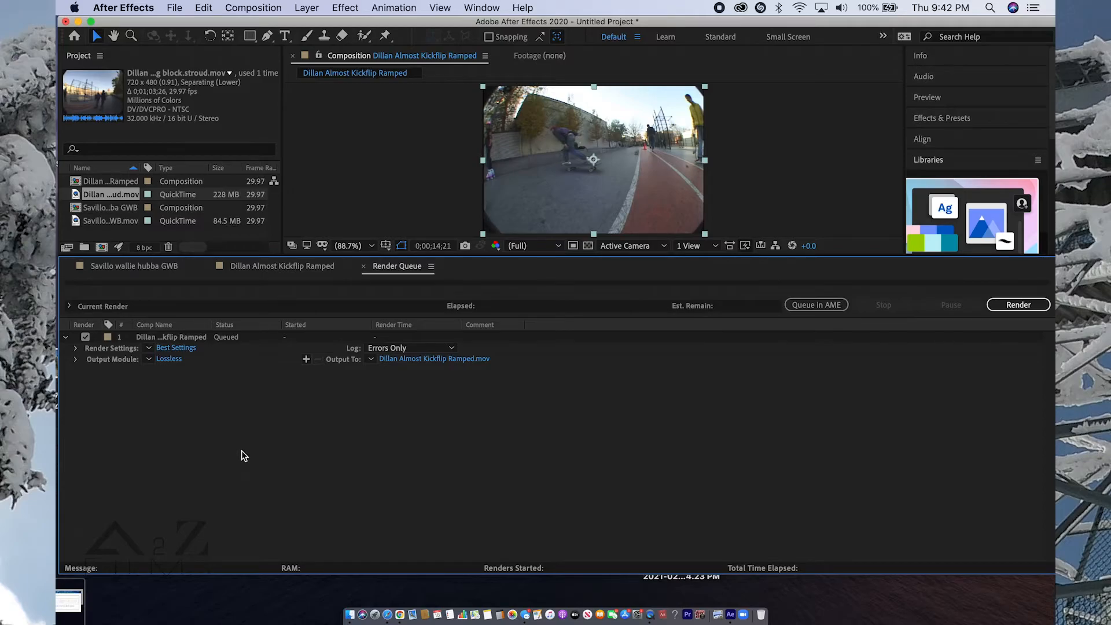
# Set the queued composition's output destination, keeping the suggested file name, current folder and QuickTime (*.mov) format.
pyautogui.click(75, 359)
pyautogui.click(435, 359)
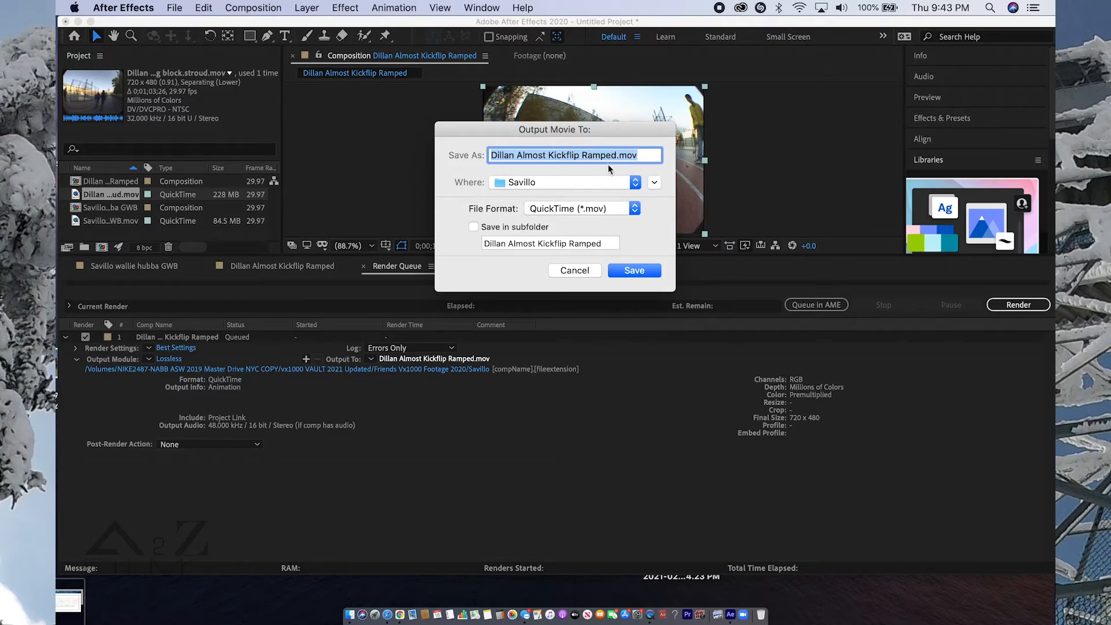
pyautogui.click(606, 182)
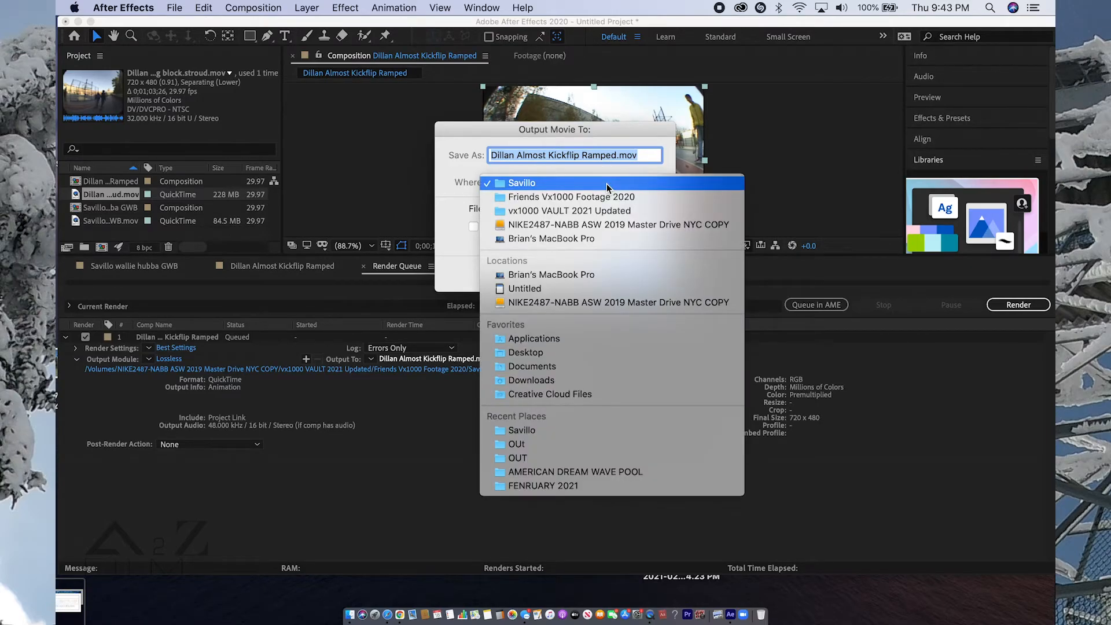
pyautogui.click(600, 184)
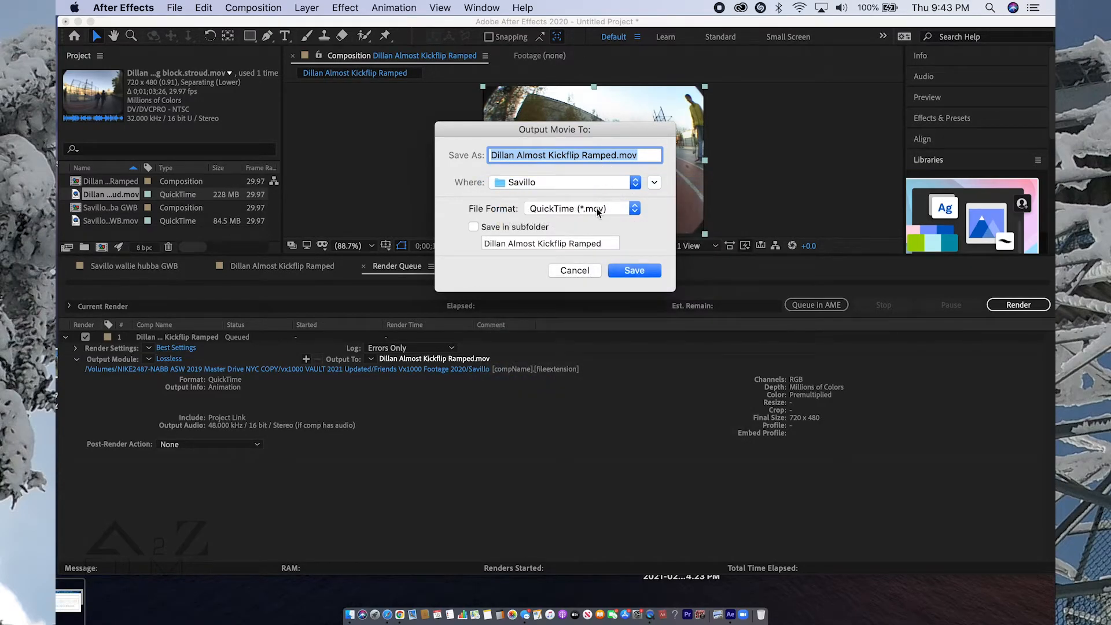
pyautogui.click(633, 271)
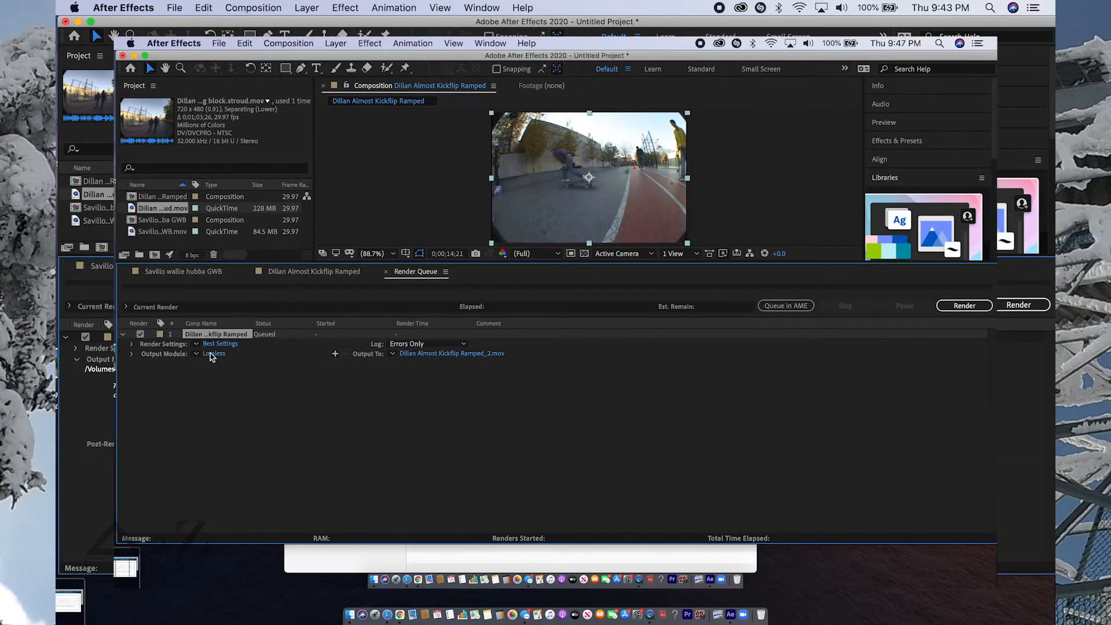
# Configure the output module to keep the QuickTime format and use the Apple ProRes 422 HQ video codec.
pyautogui.click(213, 354)
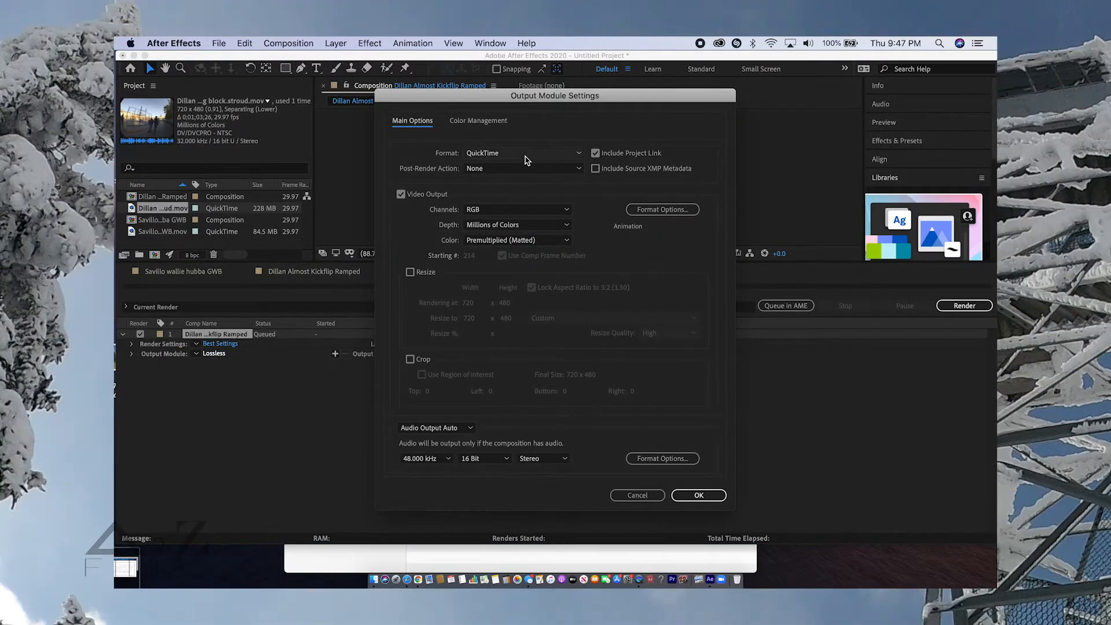
pyautogui.click(526, 154)
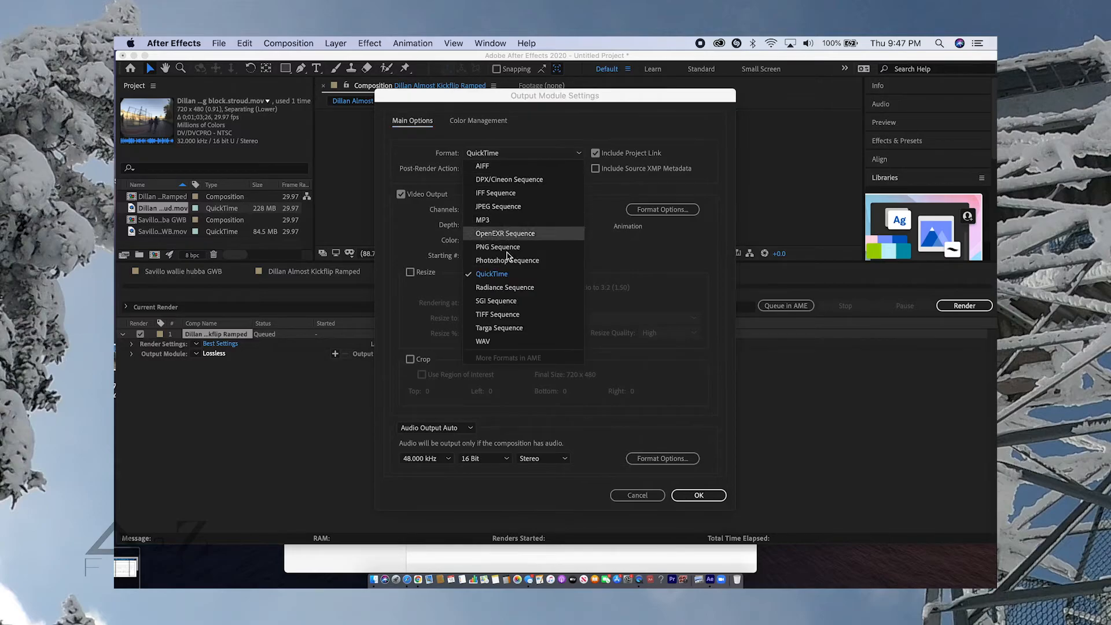
pyautogui.click(638, 127)
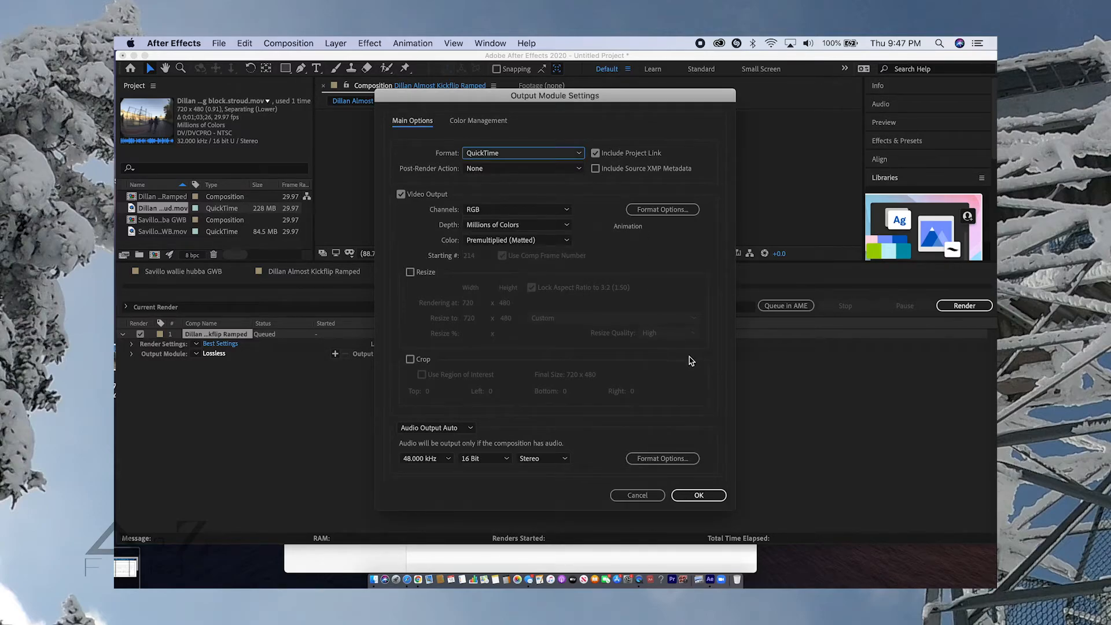
pyautogui.click(679, 211)
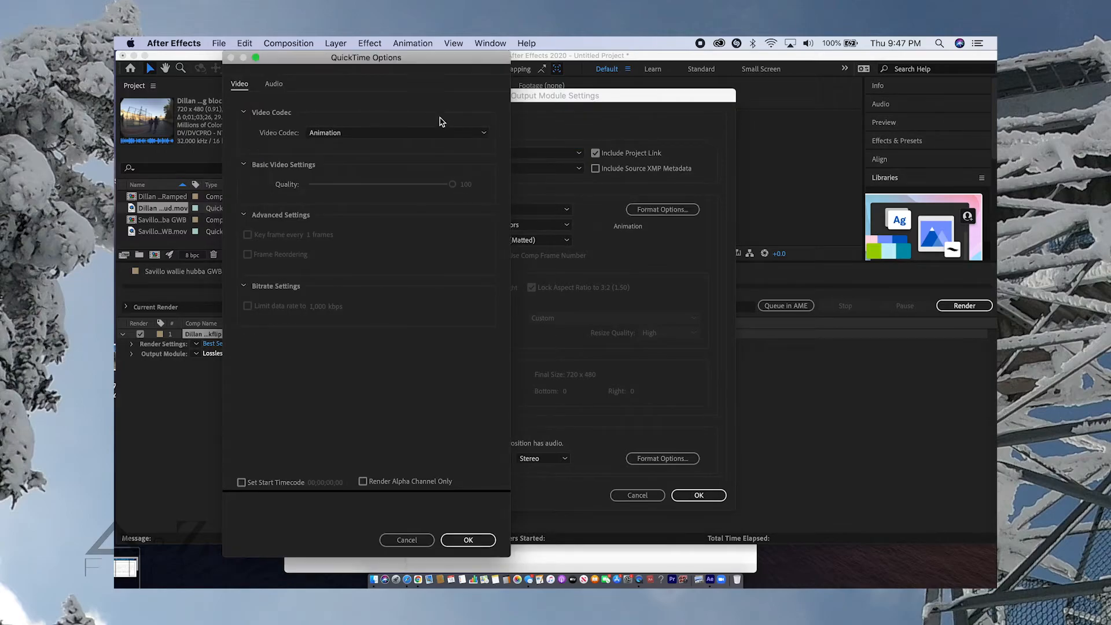
pyautogui.click(445, 135)
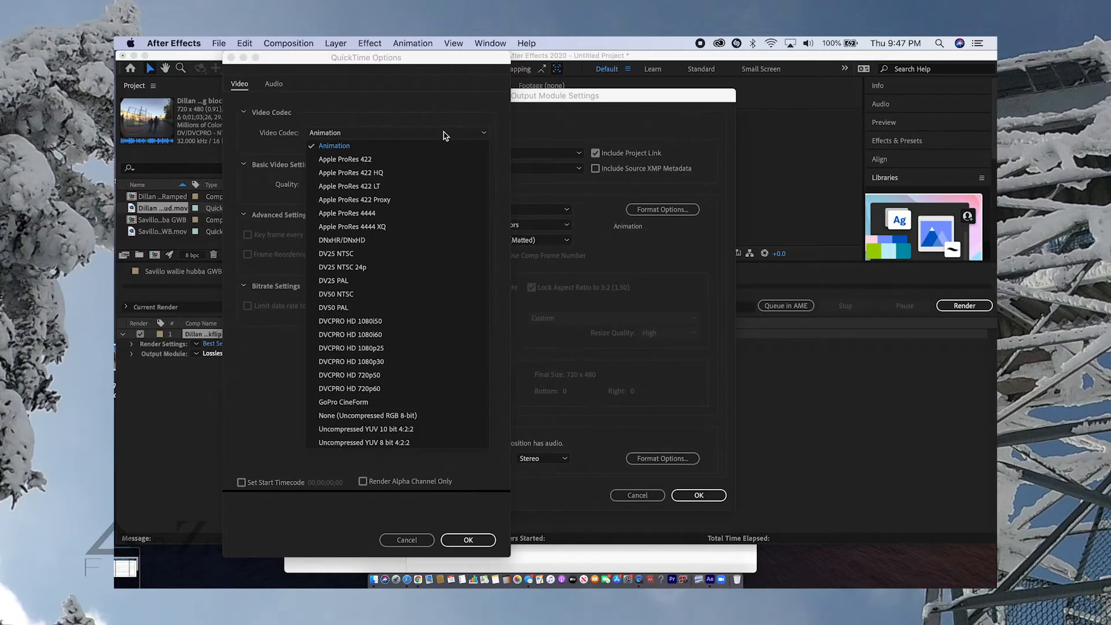
pyautogui.click(369, 173)
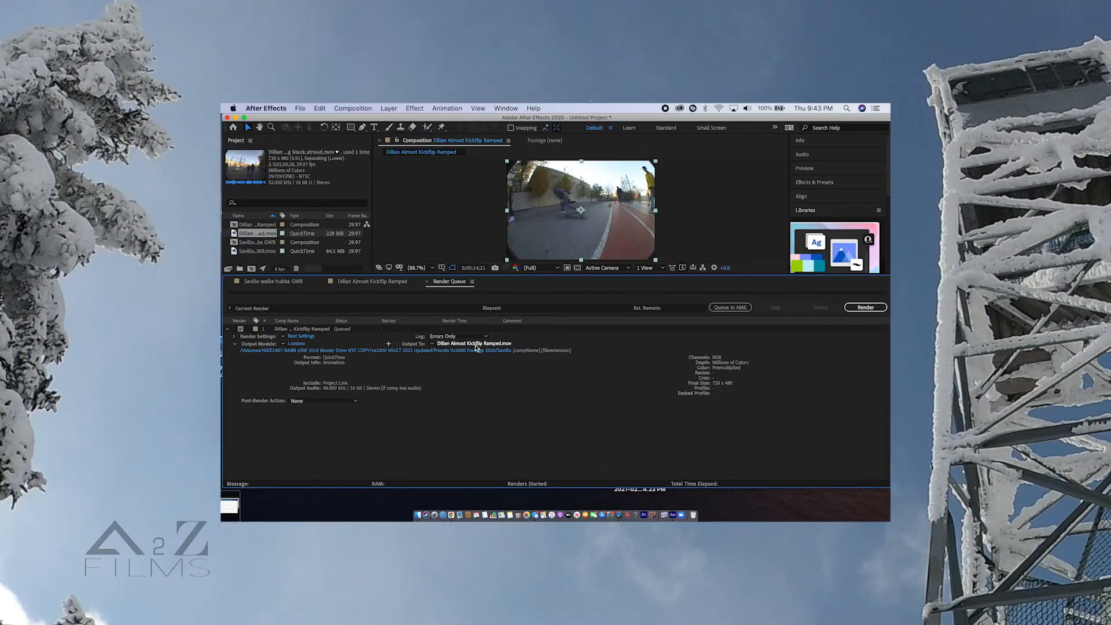
# Render the queued kickflip composition with Best Settings, and open the newest rendered movie, ending in Ramped_2.mov, from Finder.
pyautogui.click(235, 344)
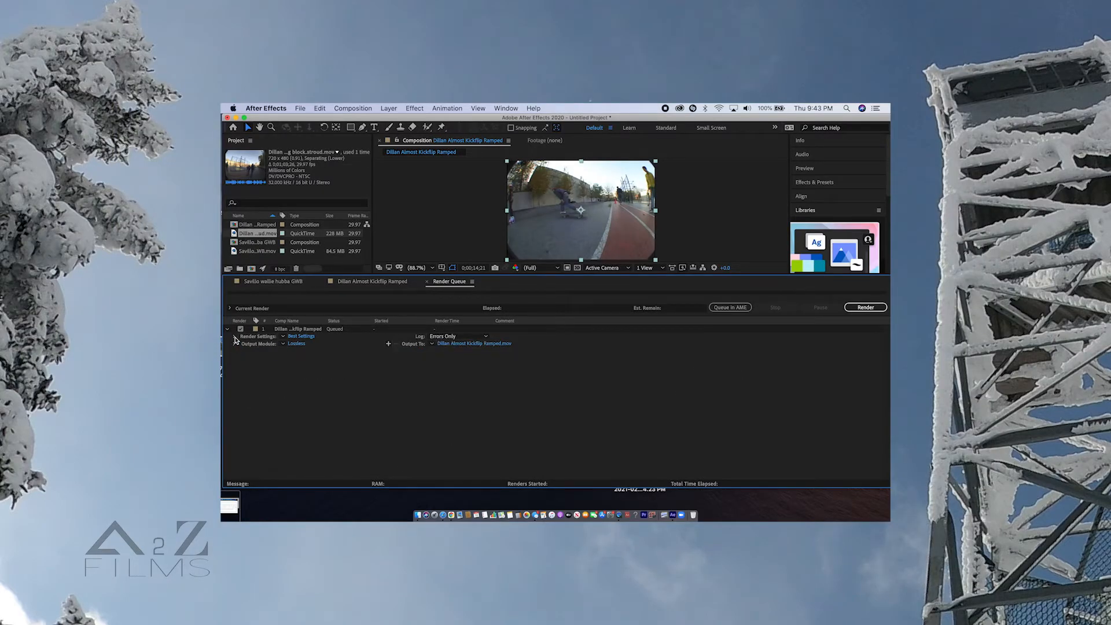
pyautogui.click(235, 338)
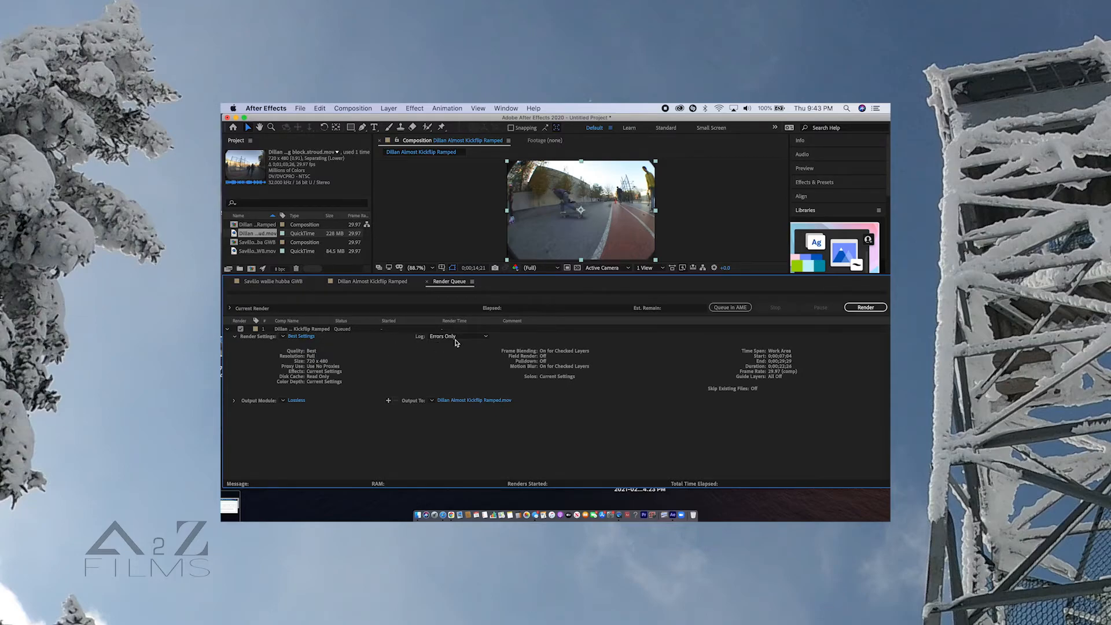
pyautogui.click(866, 306)
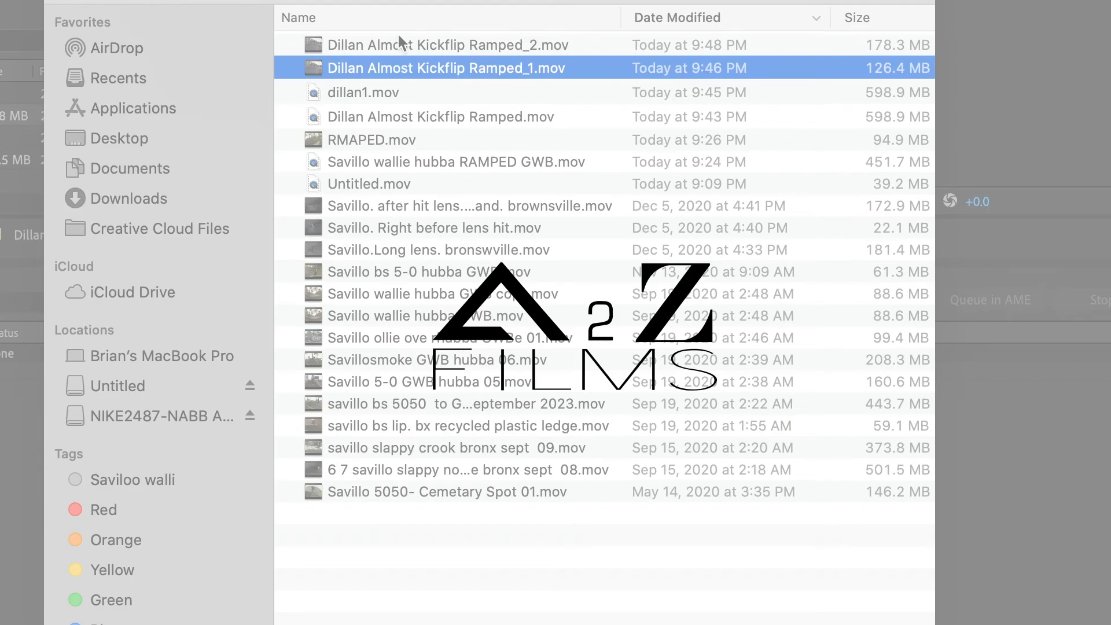
pyautogui.doubleClick(403, 43)
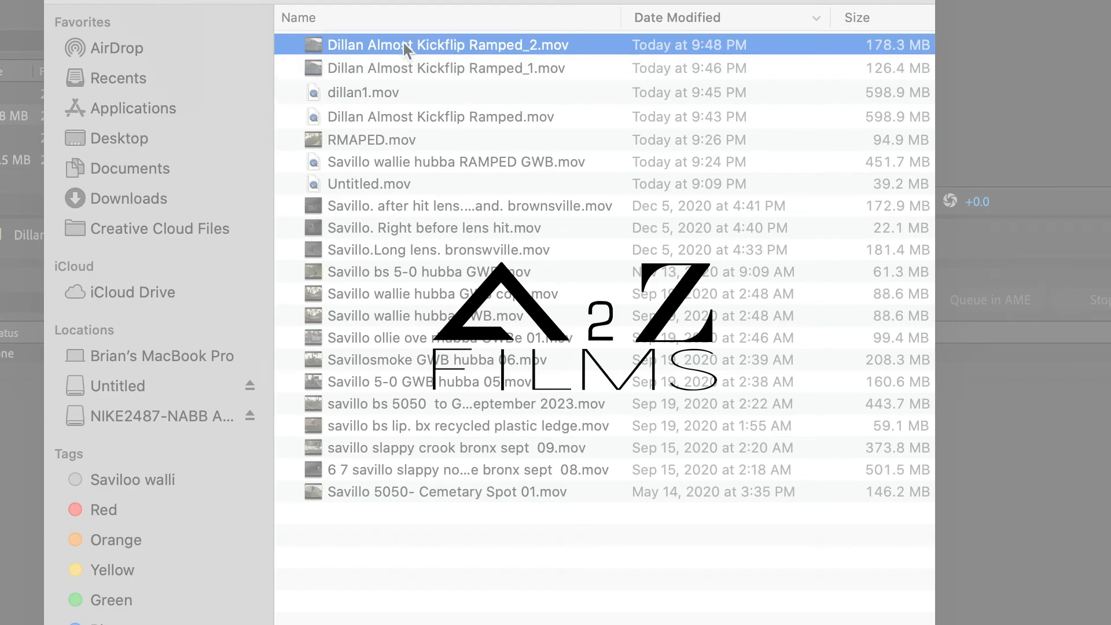